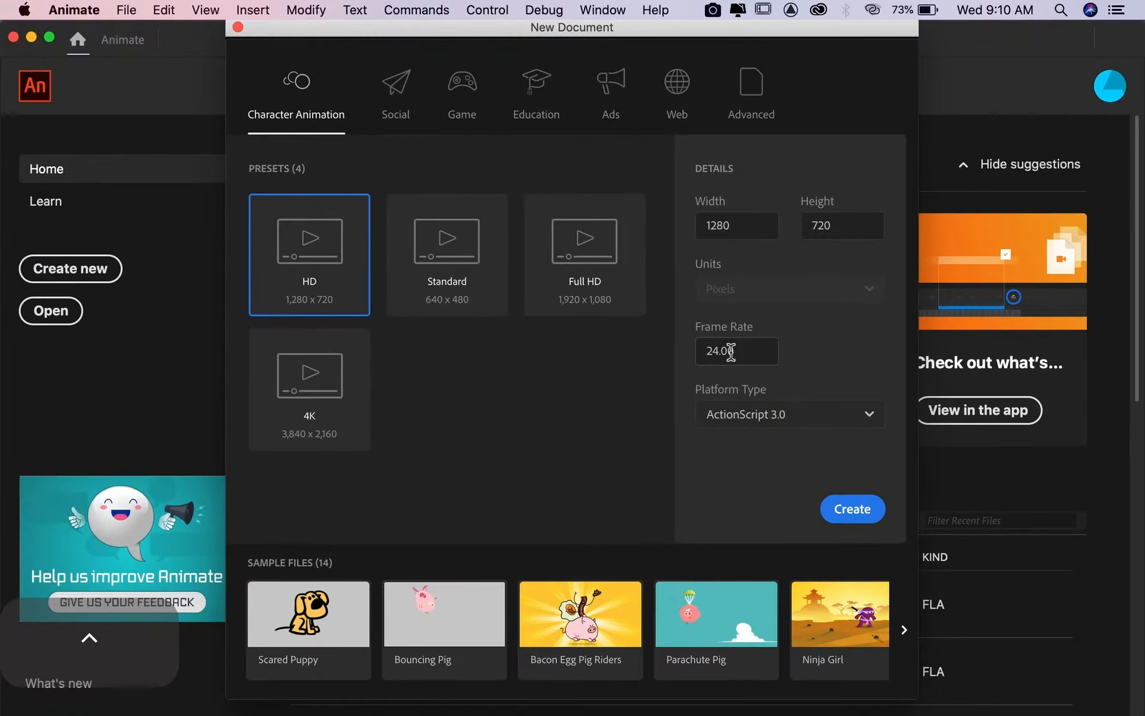
Step: Create a 1280 × 720 HD ActionScript 3.0 document at 24 fps and rename its layer Pendulum
click(853, 523)
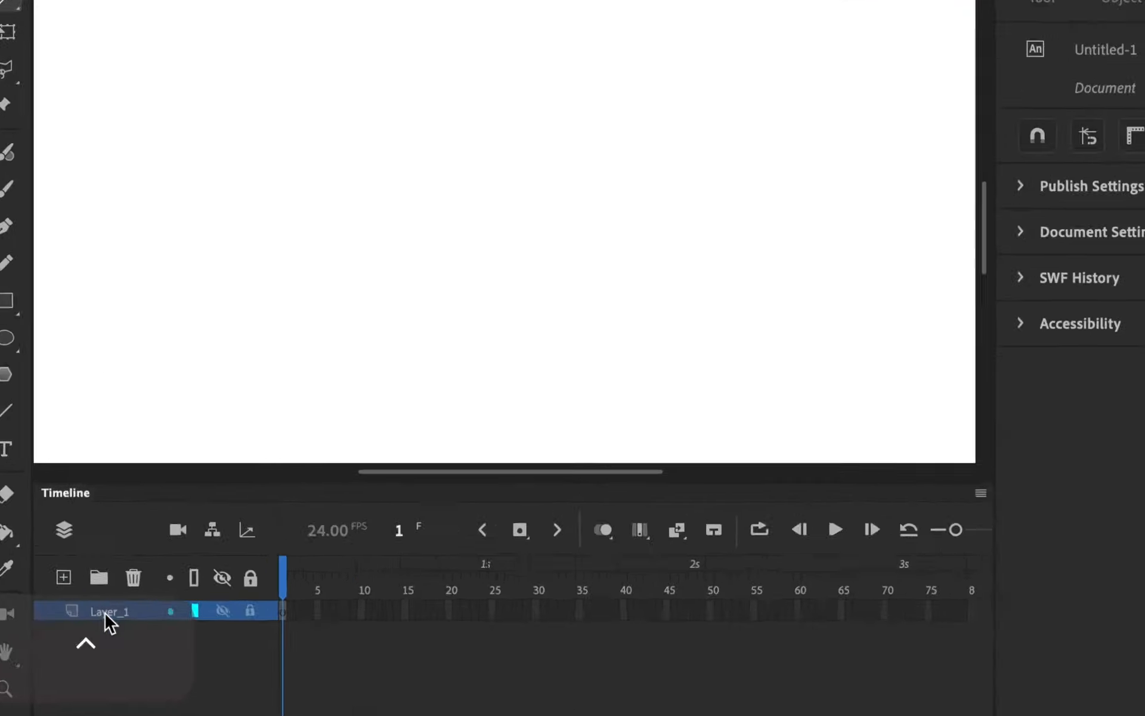
double_click(105, 610)
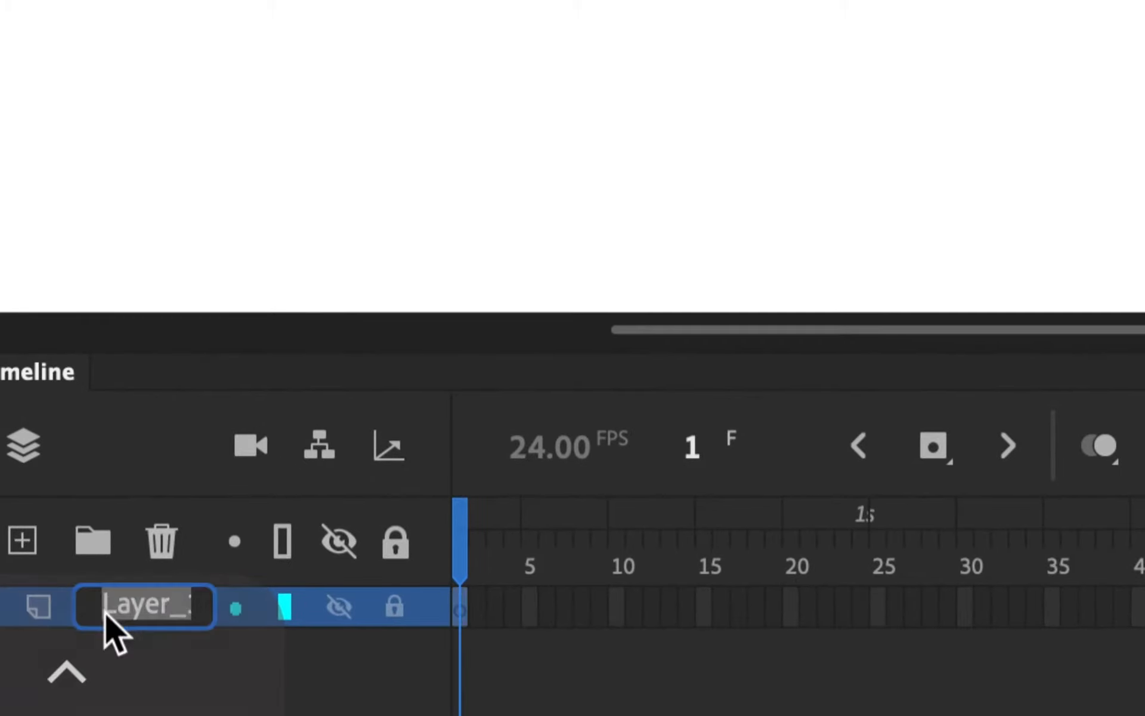
text(Pen)
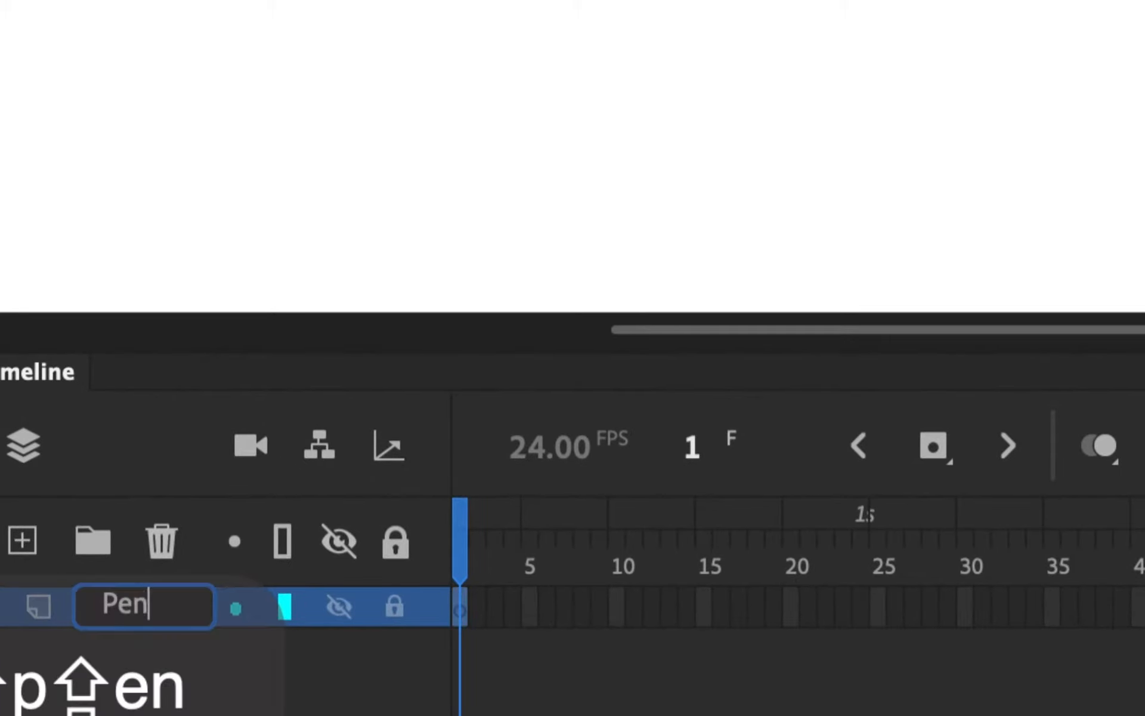
text(dulum)
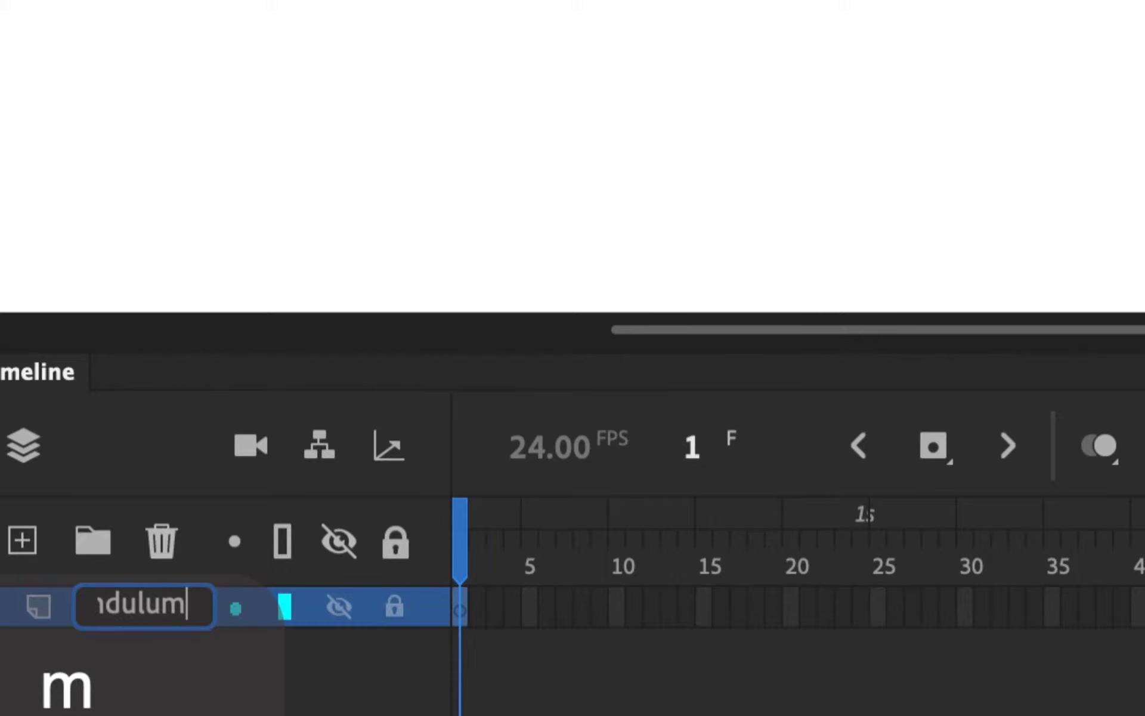
key(Return)
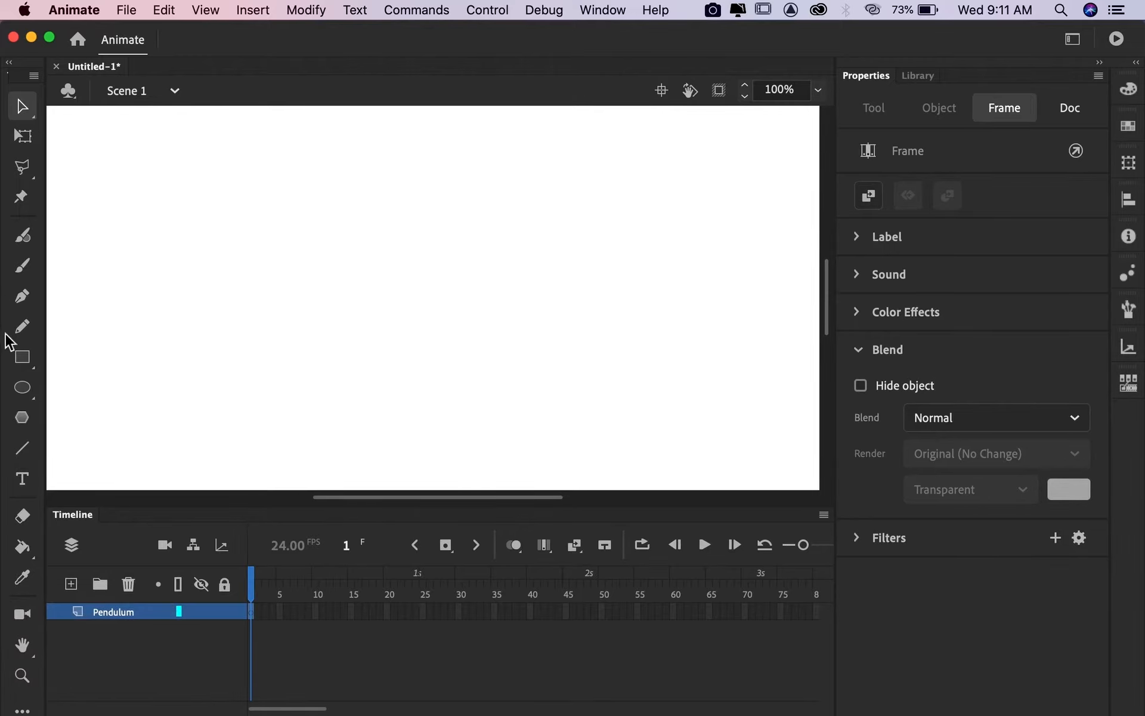
Step: Draw a dark filled circle without a stroke, about 115 px in diameter, near the middle of the stage
click(22, 389)
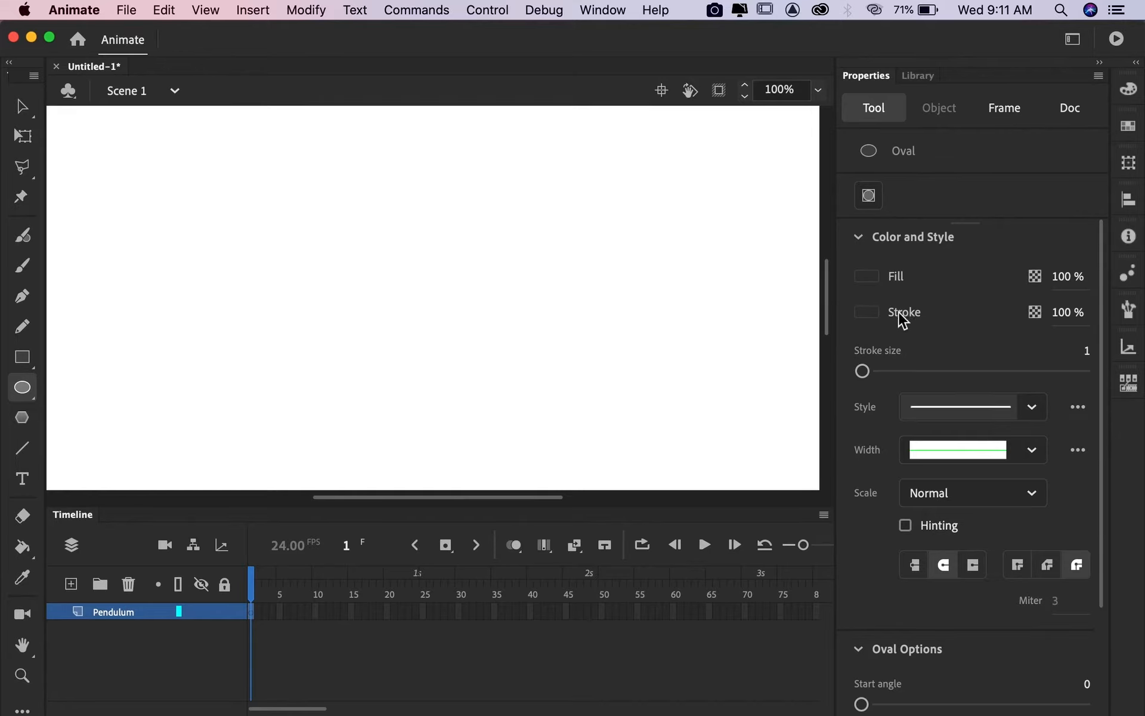
click(874, 315)
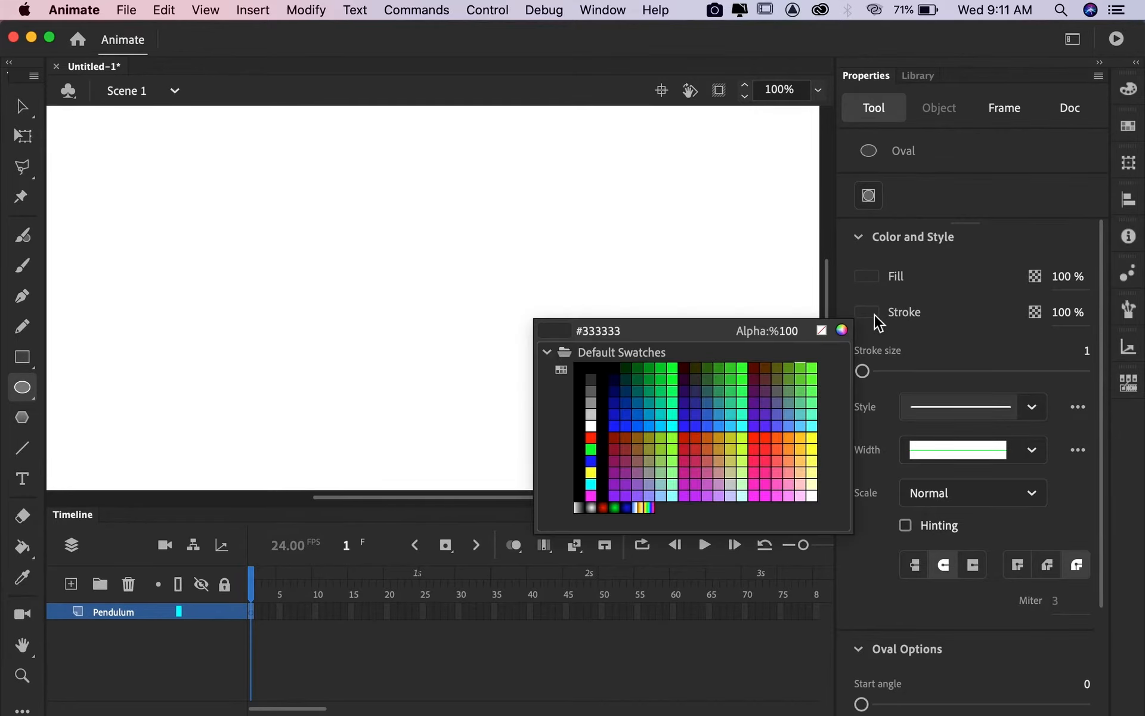
key(shift)
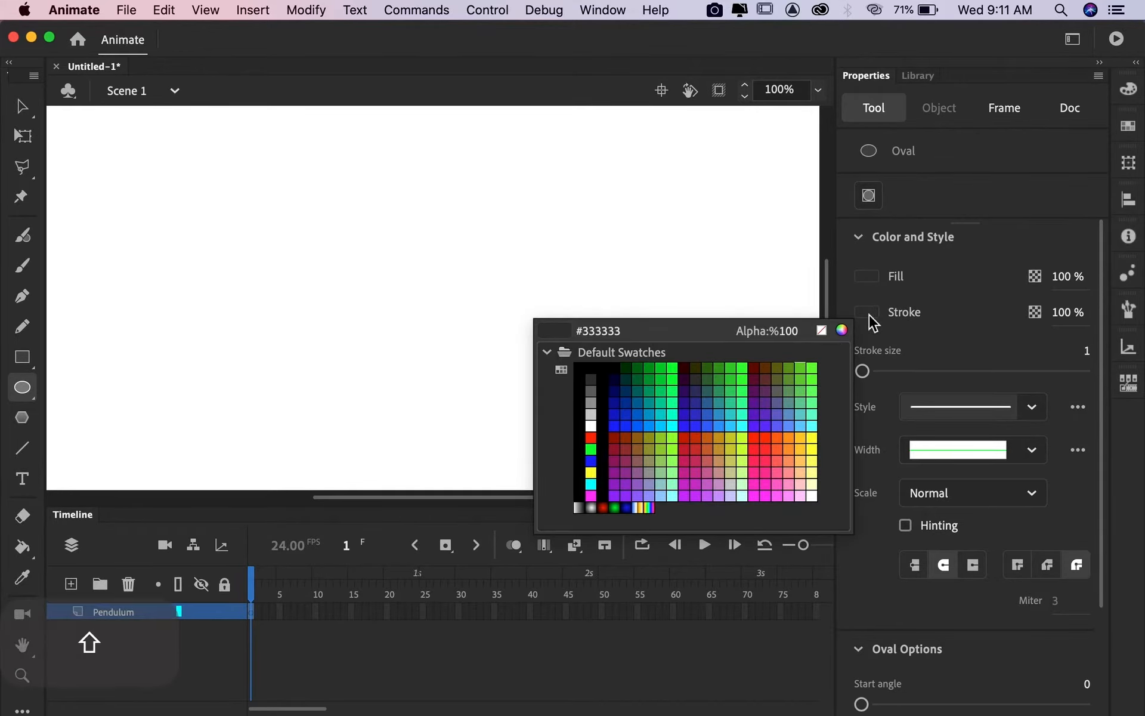
key(ctrl)
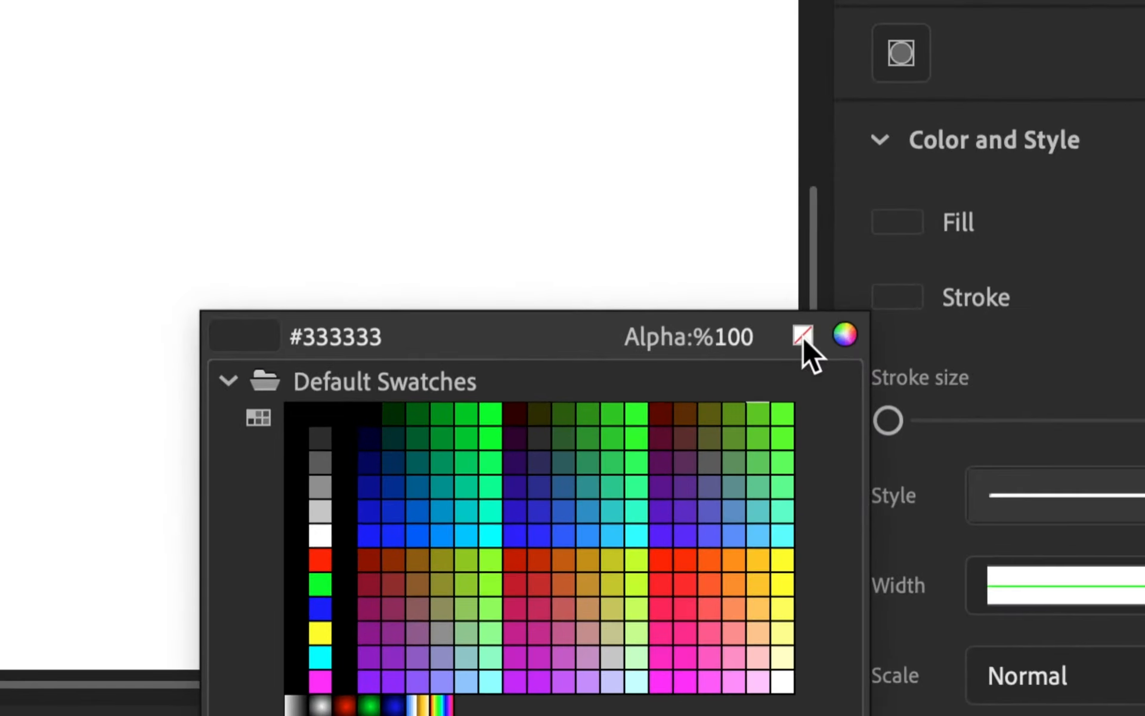
click(803, 335)
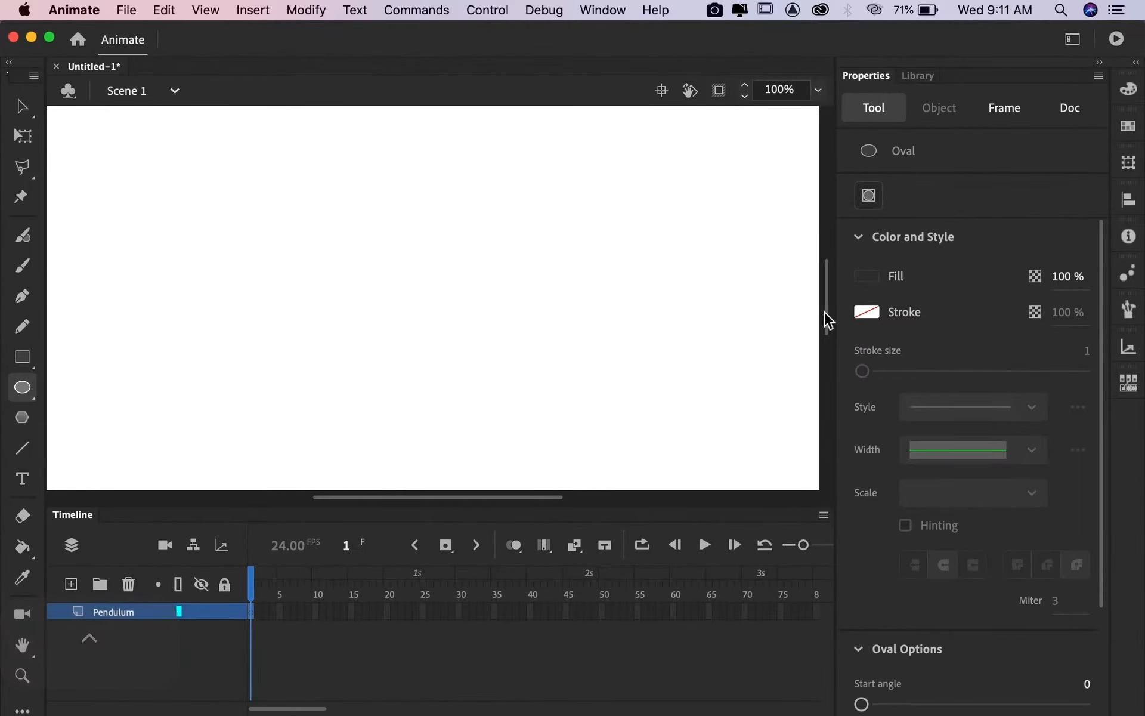
scroll(928, 499, down, 5)
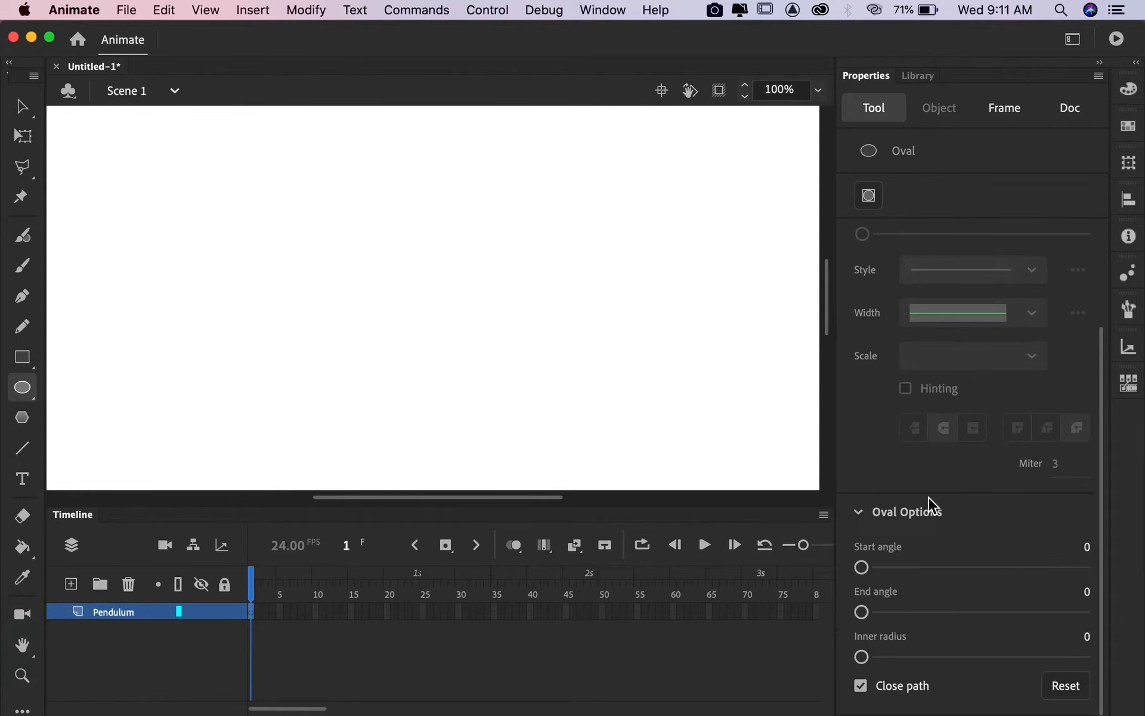
scroll(928, 496, up, 5)
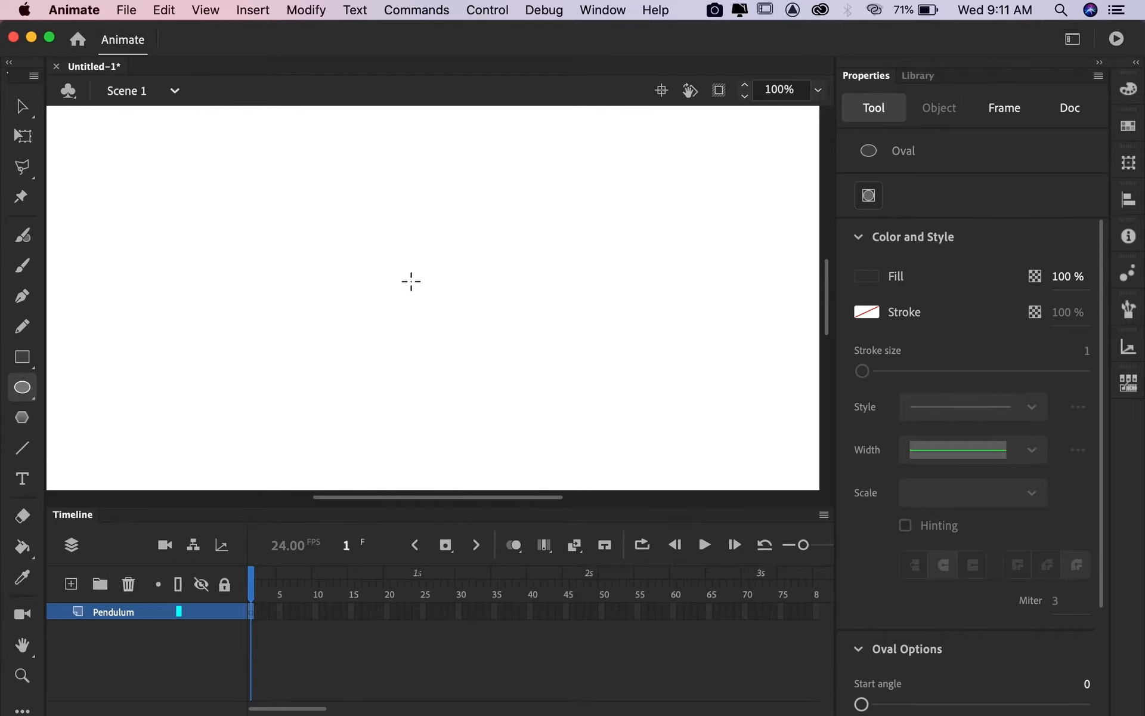
drag(411, 282, 515, 382)
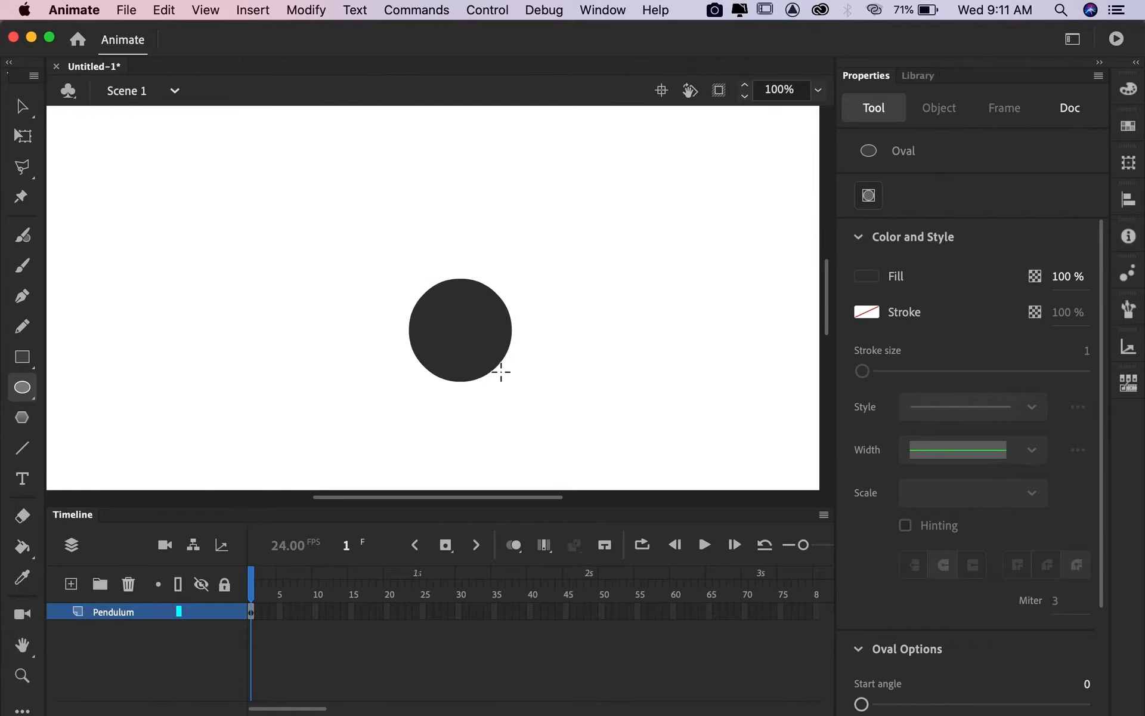
Step: Draw a thin vertical filled rectangle, about 20 px wide and 278 px high, above and beside the circle
key(super+minus)
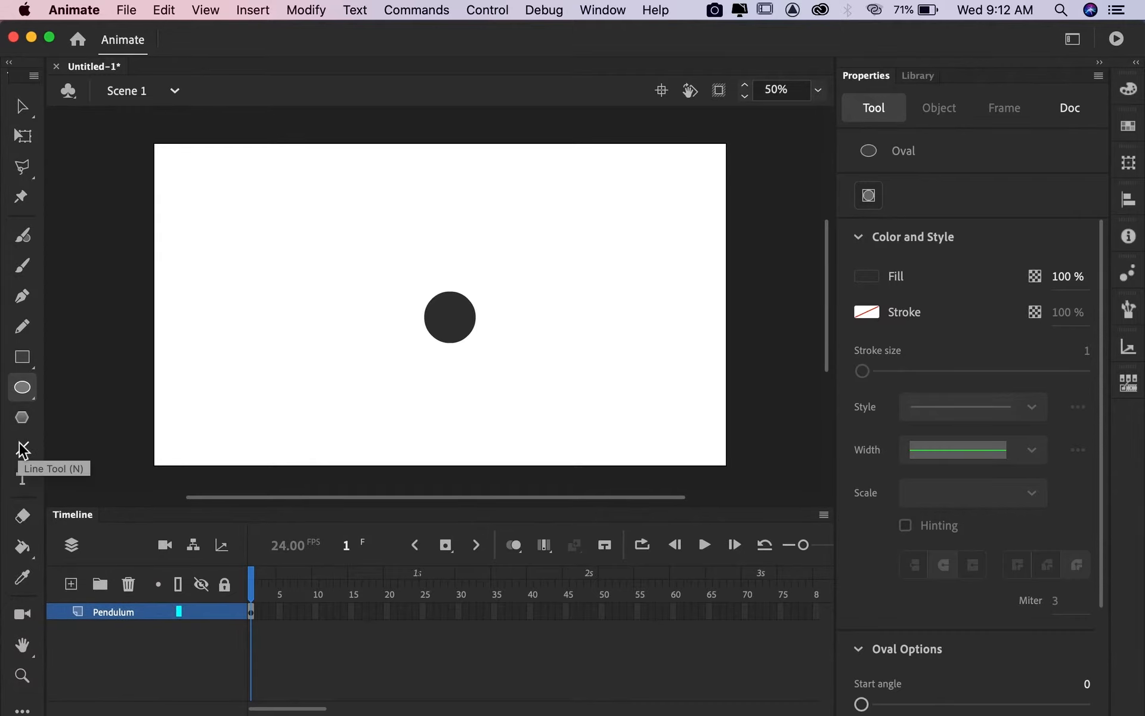
click(22, 356)
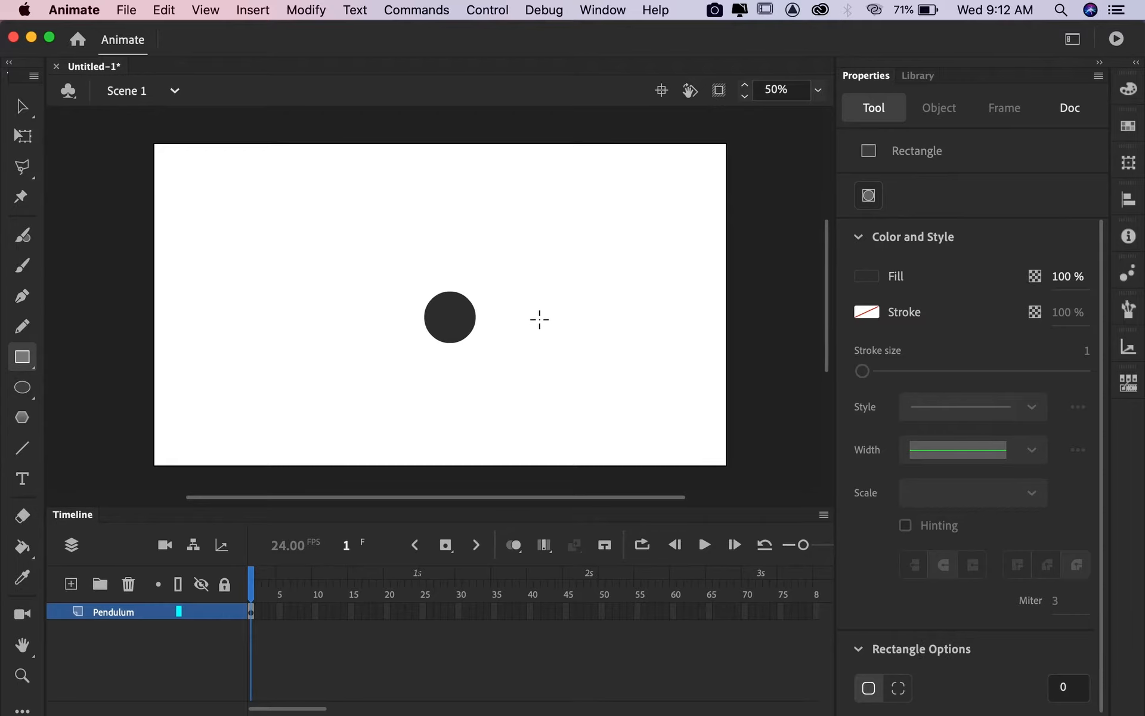
drag(536, 317, 531, 195)
Step: Convert the circle and the vertical bar into separate drawing objects
click(22, 113)
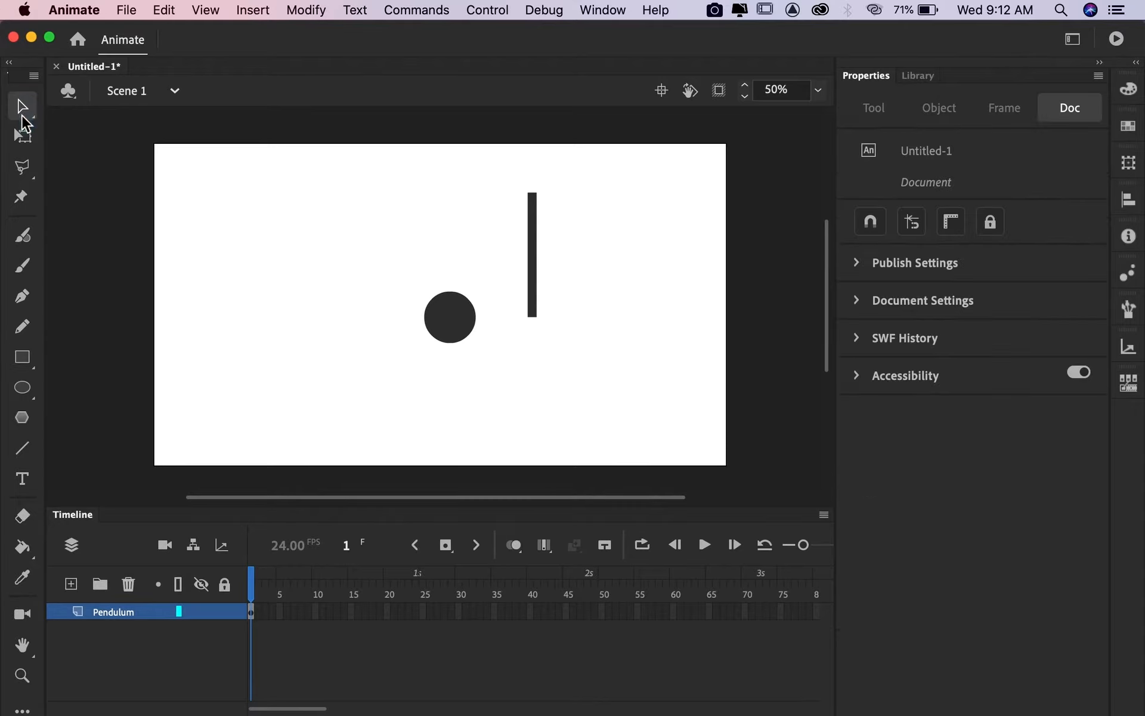
drag(478, 410, 407, 267)
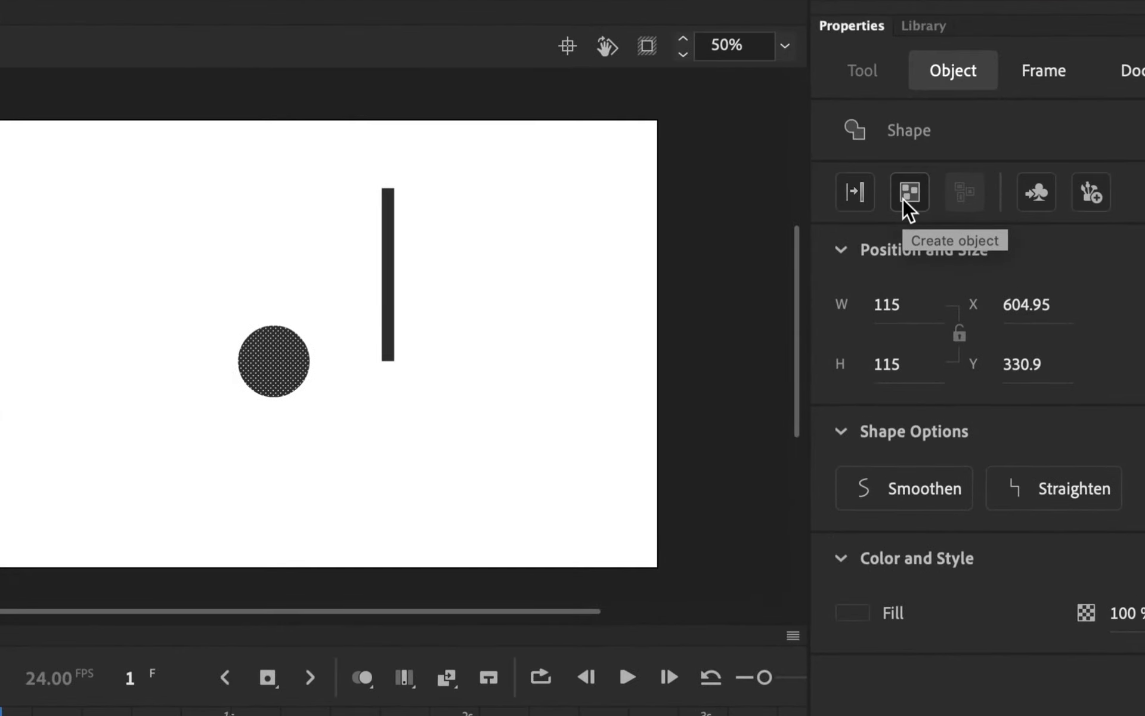
click(902, 198)
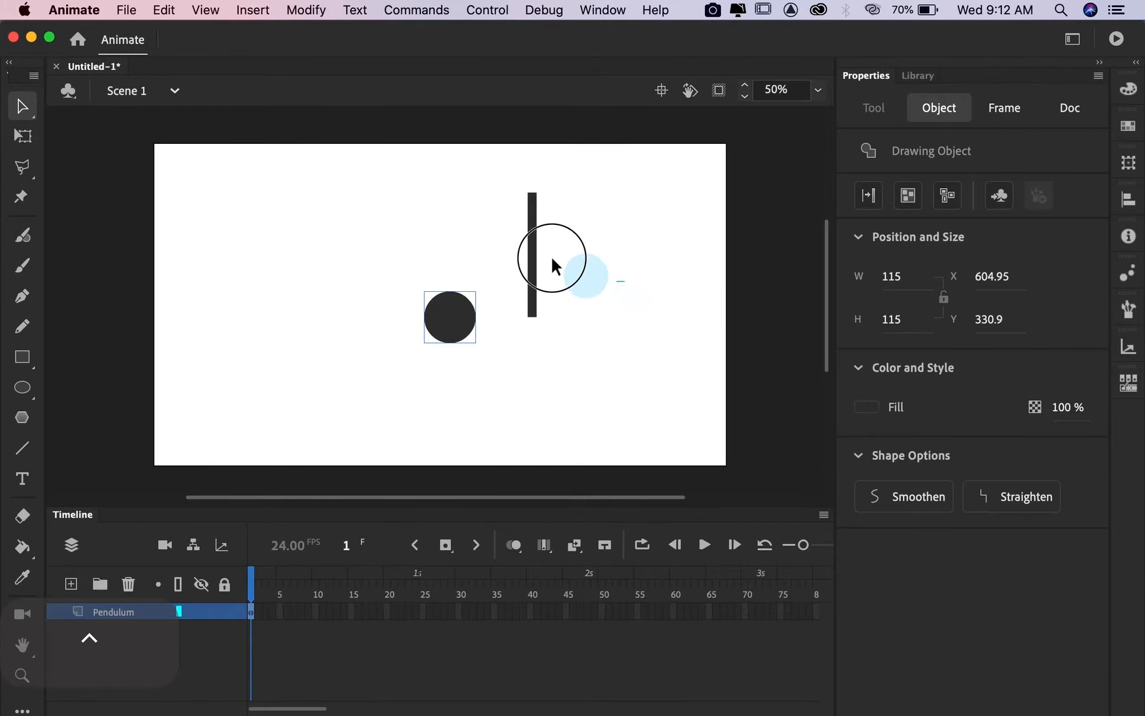
drag(551, 258, 499, 185)
click(593, 351)
drag(593, 349, 498, 160)
click(907, 195)
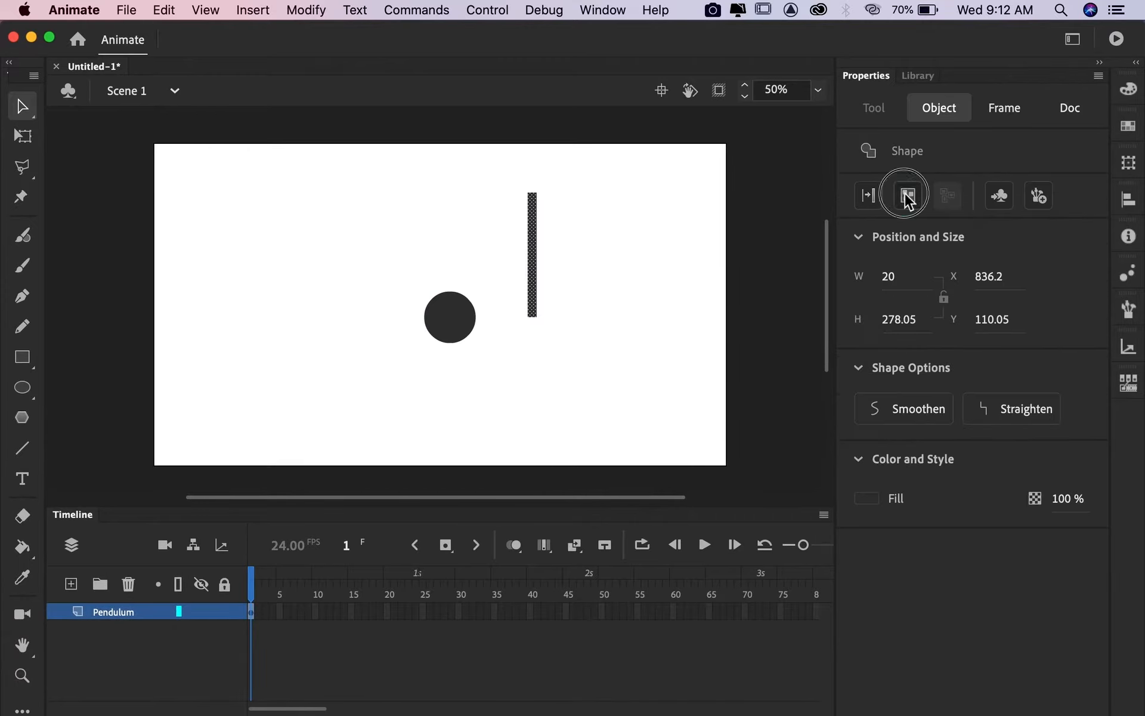
Step: Move the vertical bar slightly closer to the circle, to about X 806, Y 106
click(549, 258)
click(534, 261)
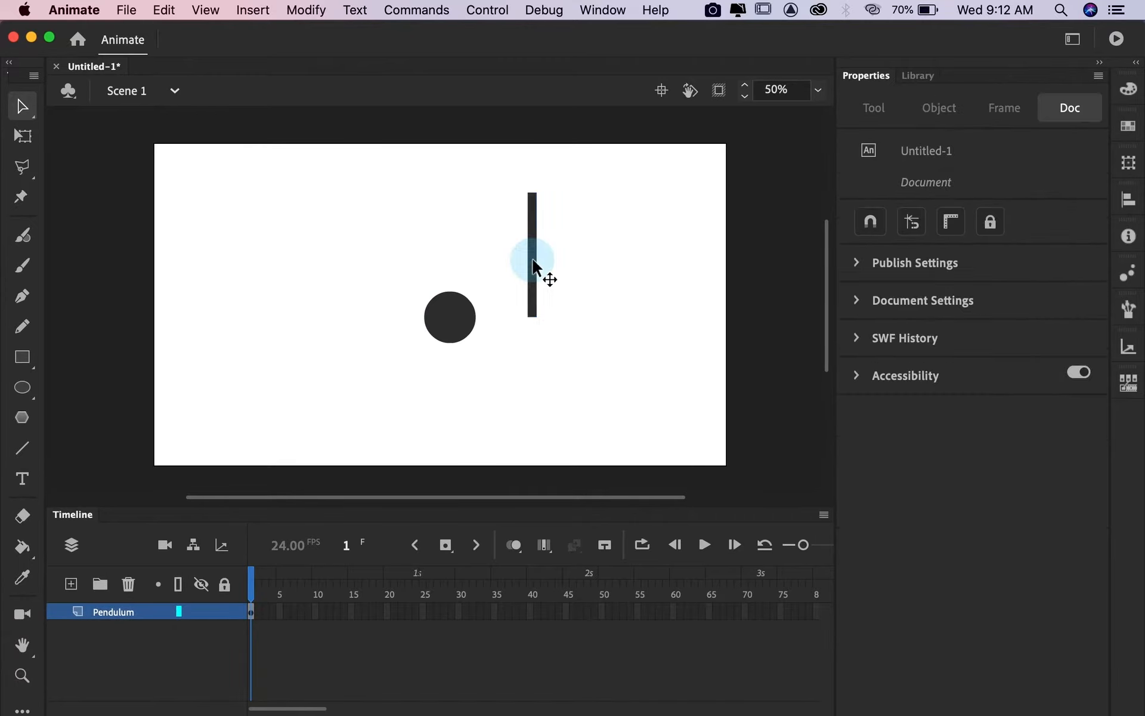
click(525, 256)
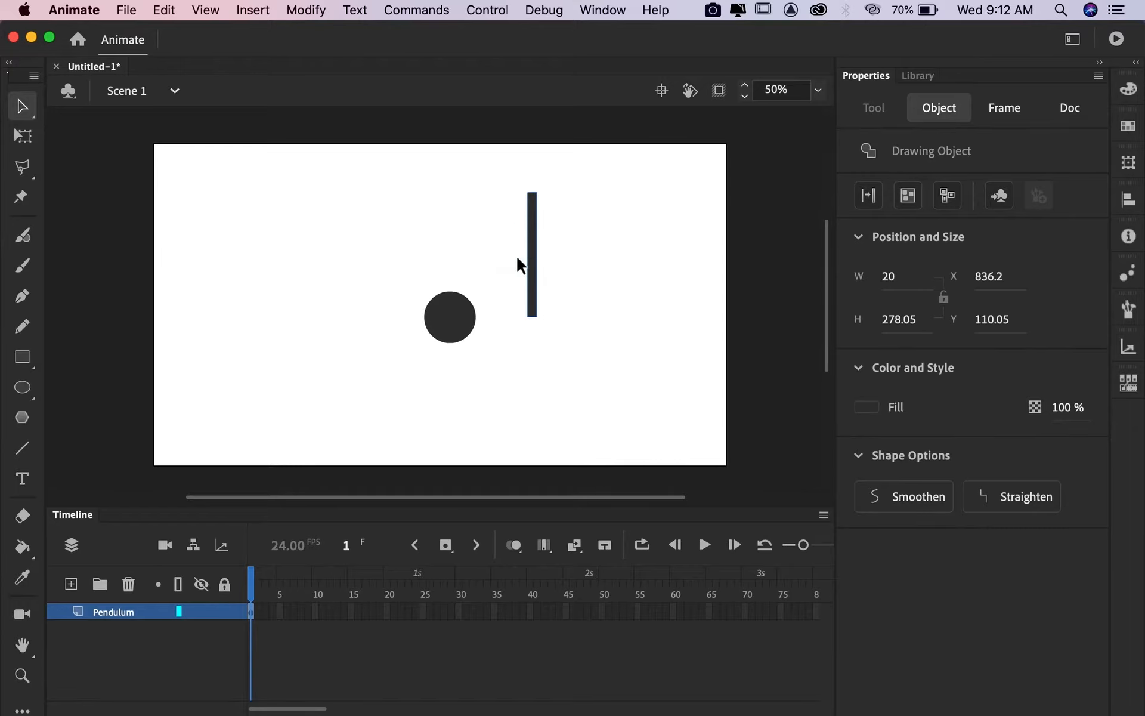
click(530, 280)
drag(531, 286, 518, 285)
Step: Align the circle and the bar together to the stage's horizontal center
shift+click(468, 316)
shift+click(524, 286)
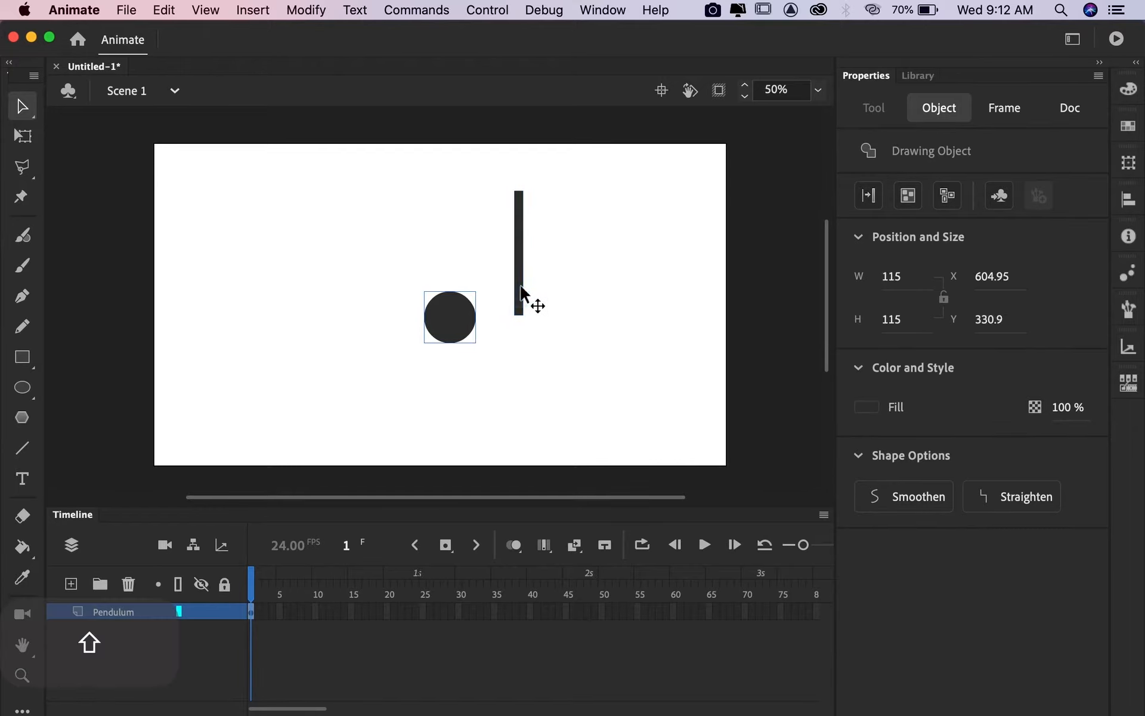
shift+click(520, 236)
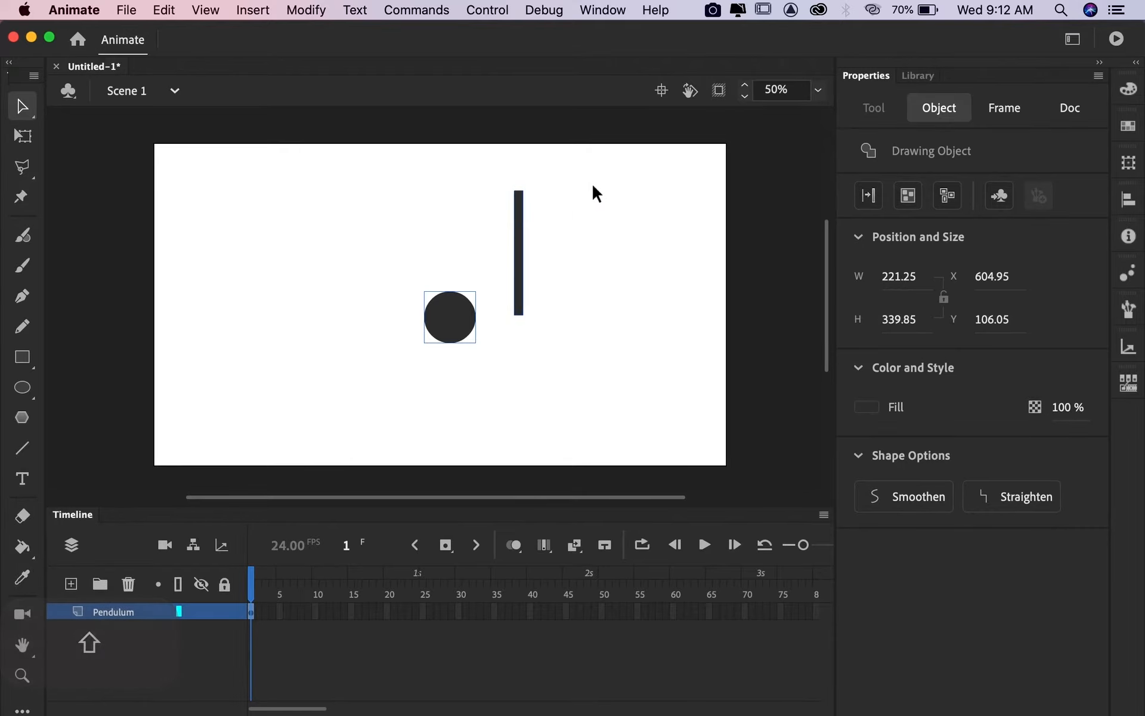
ctrl+click(524, 269)
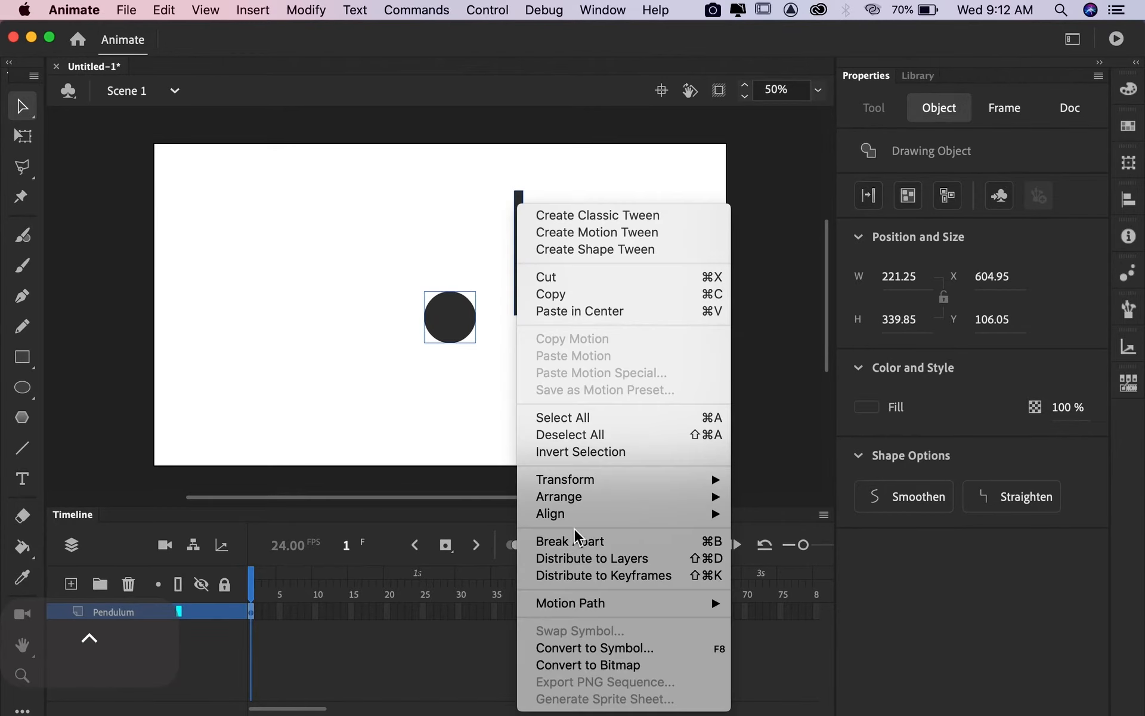
mouse_move(621, 521)
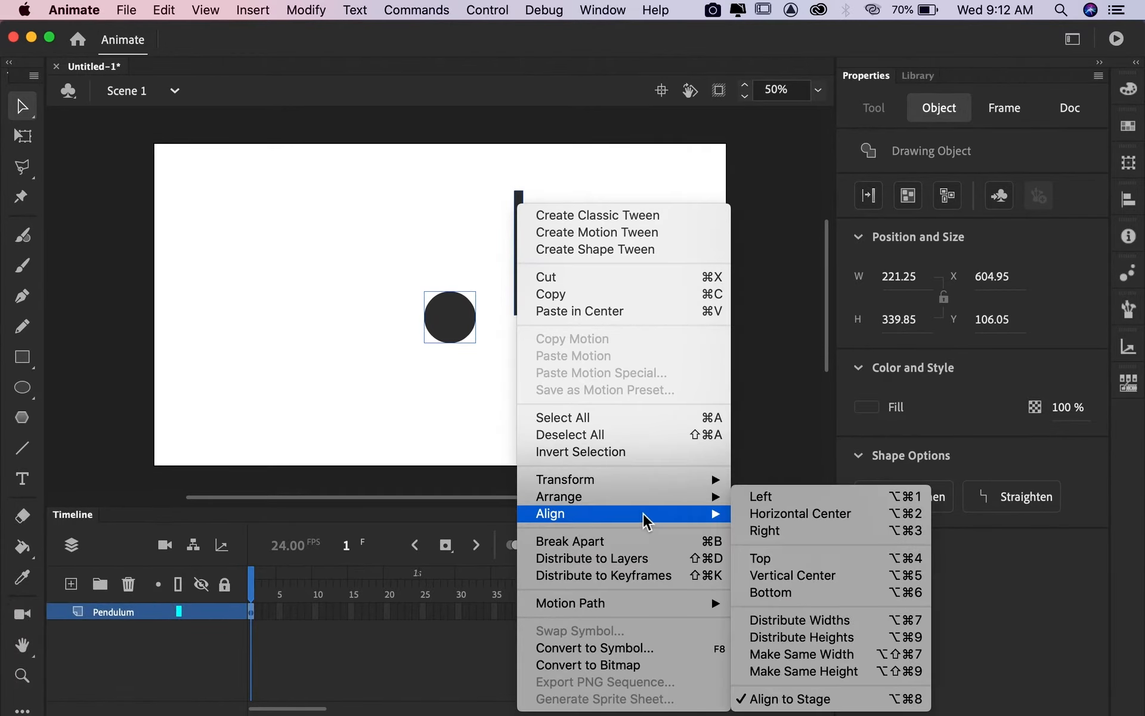
click(816, 525)
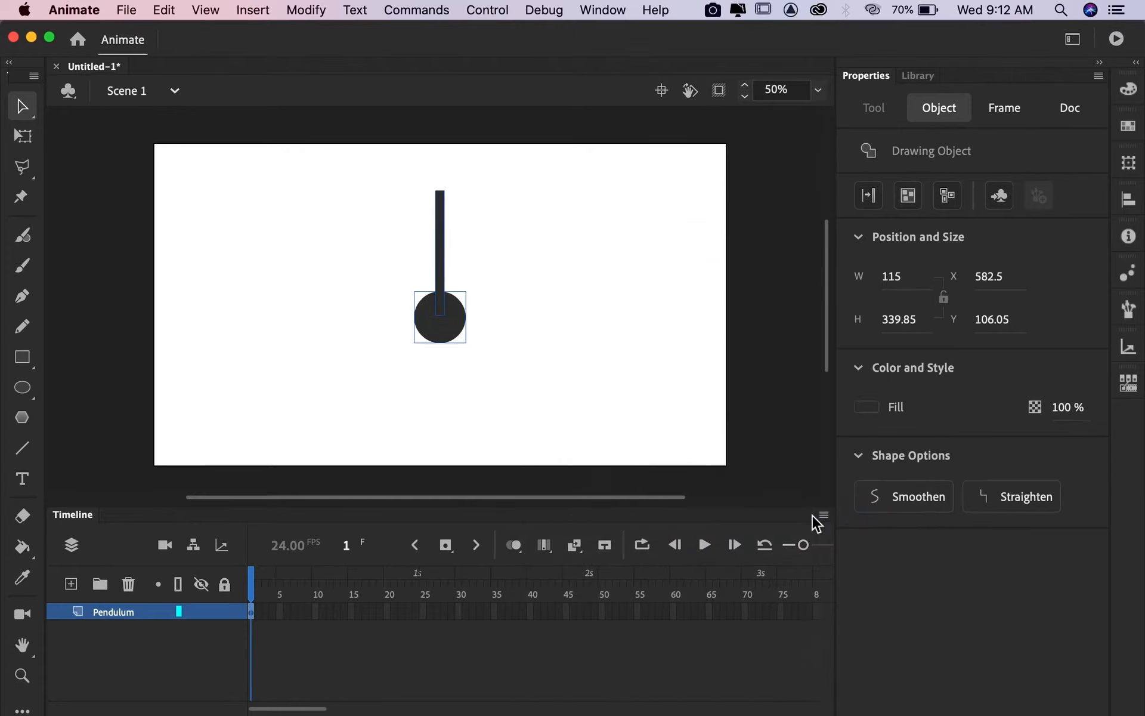
Step: Convert the circle and bar together into a Graphic symbol named Pendulum
click(565, 333)
drag(543, 355, 368, 154)
right_click(450, 312)
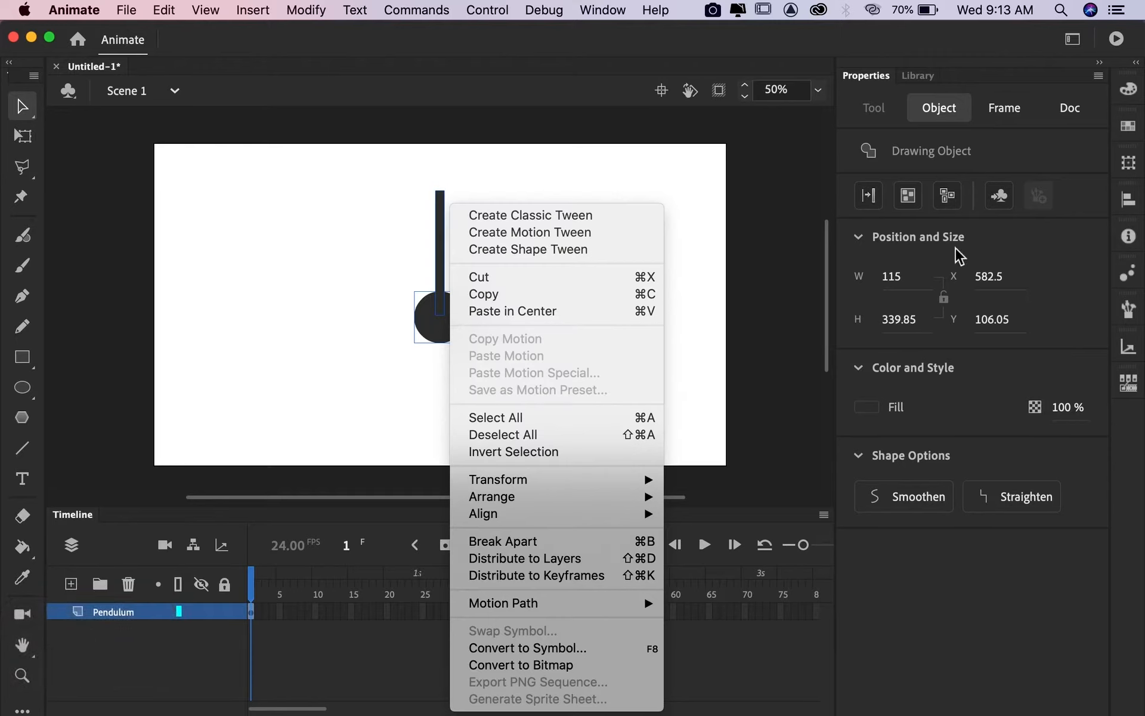
click(560, 654)
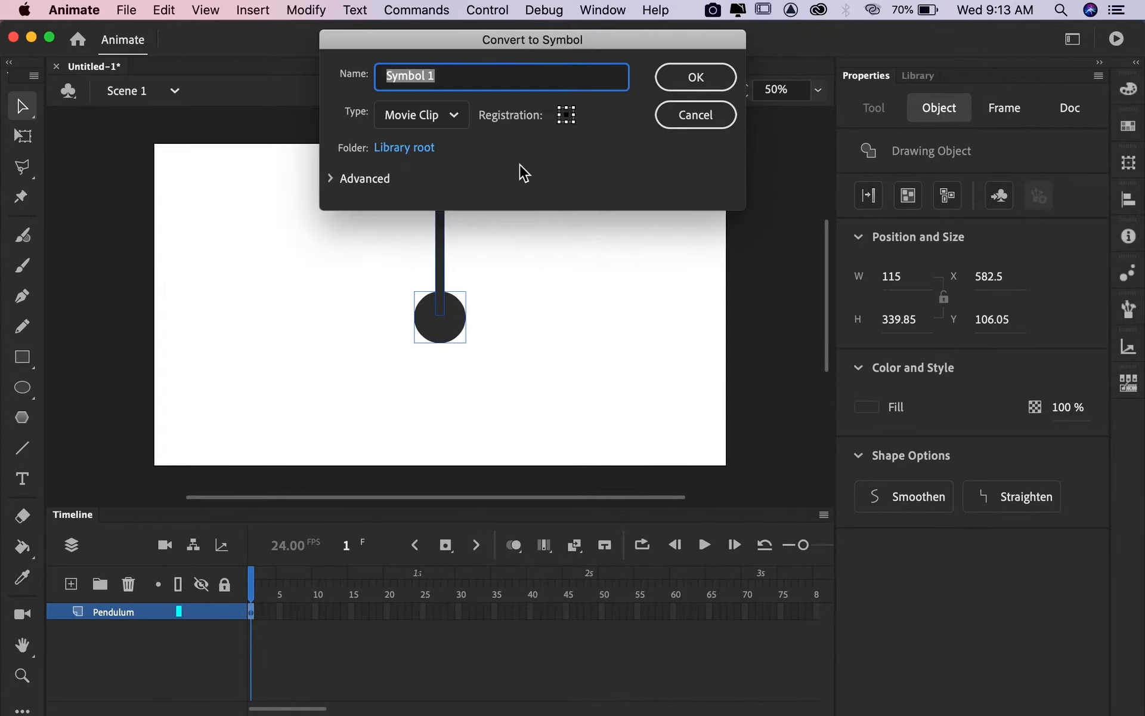
key(BackSpace)
text(Pend)
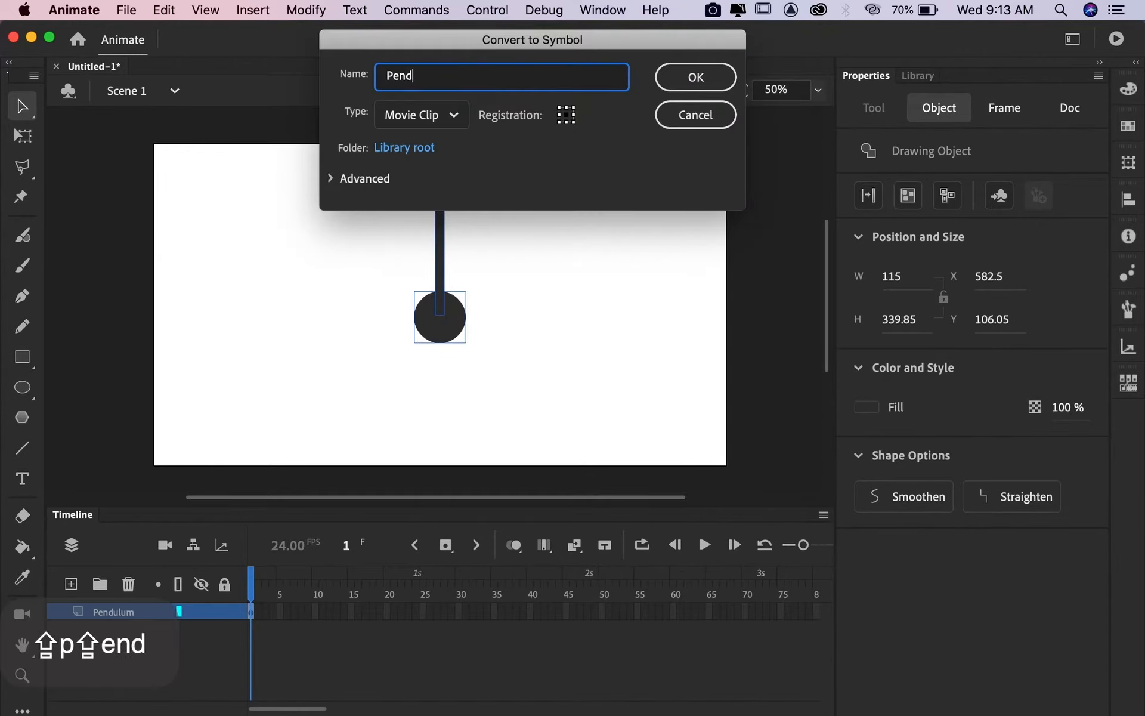
text(y)
key(BackSpace)
key(BackSpace)
text(ulum)
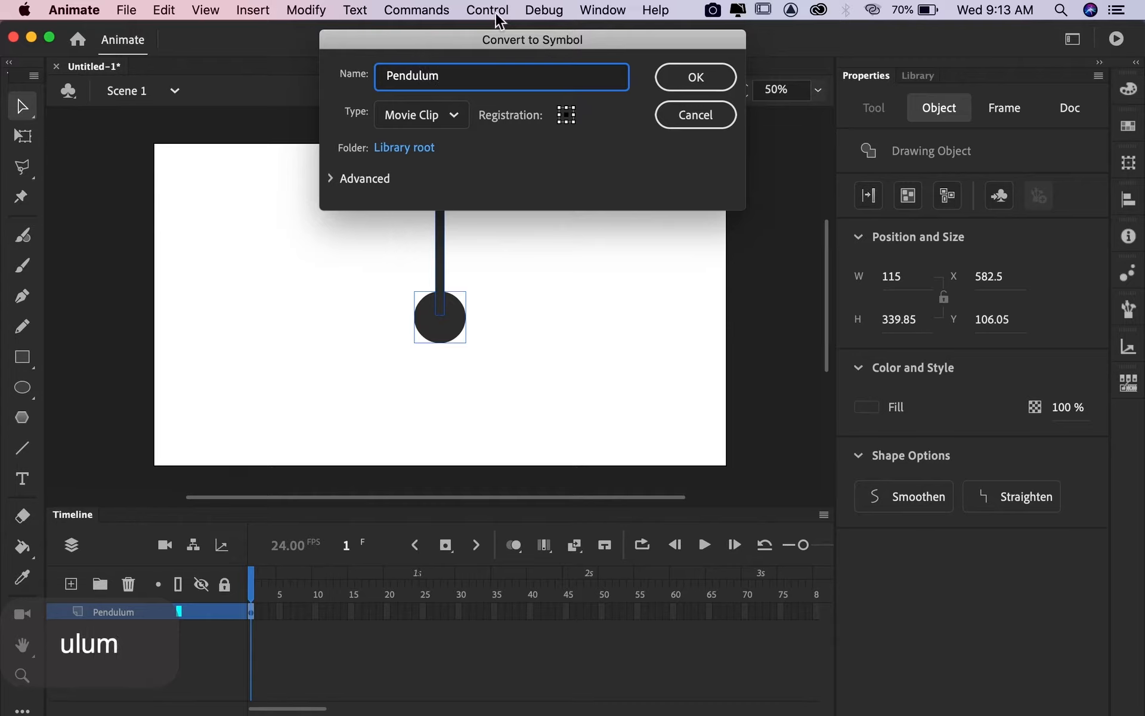
click(442, 113)
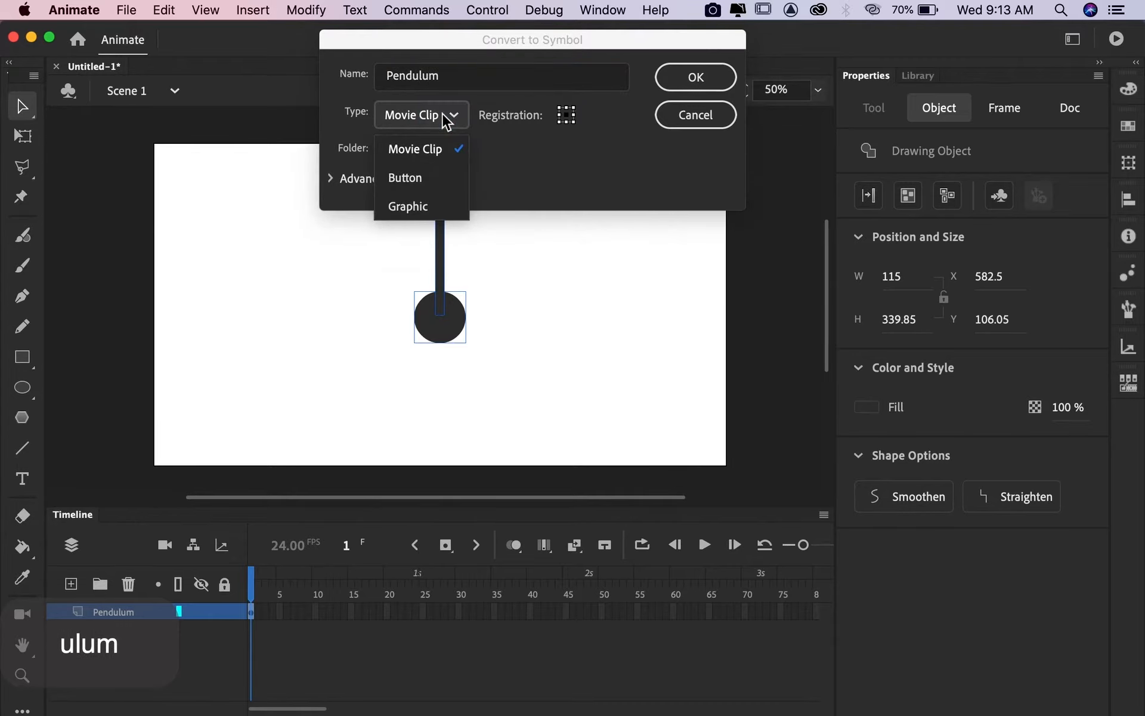
click(441, 209)
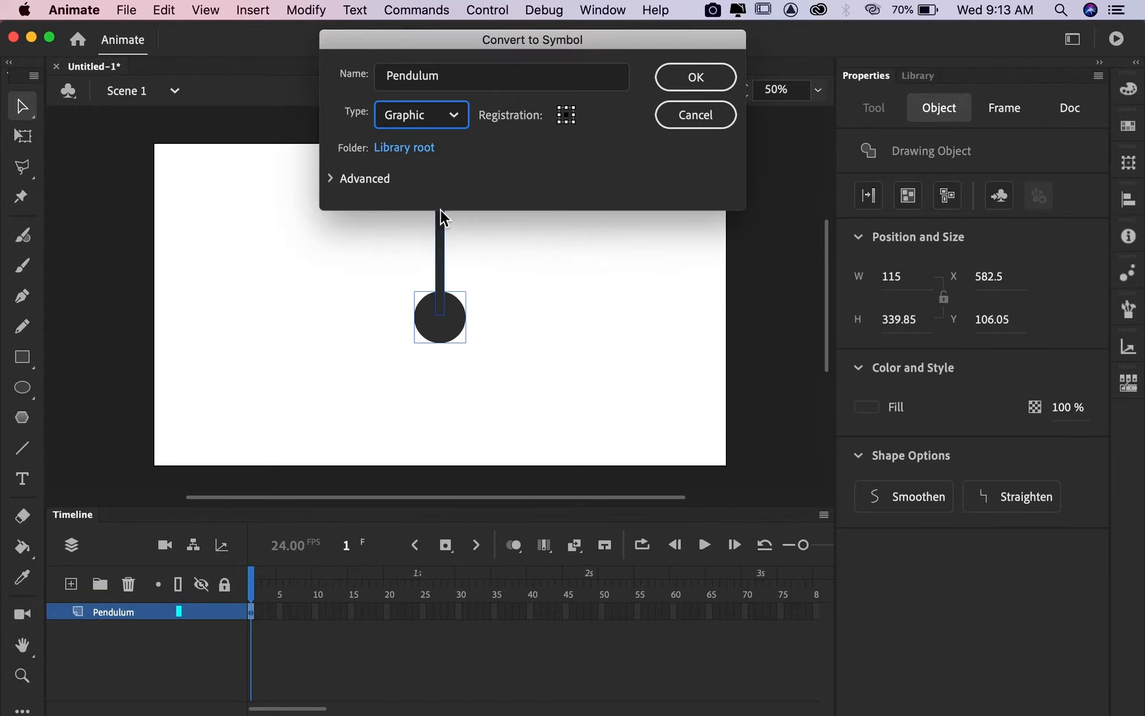
click(693, 88)
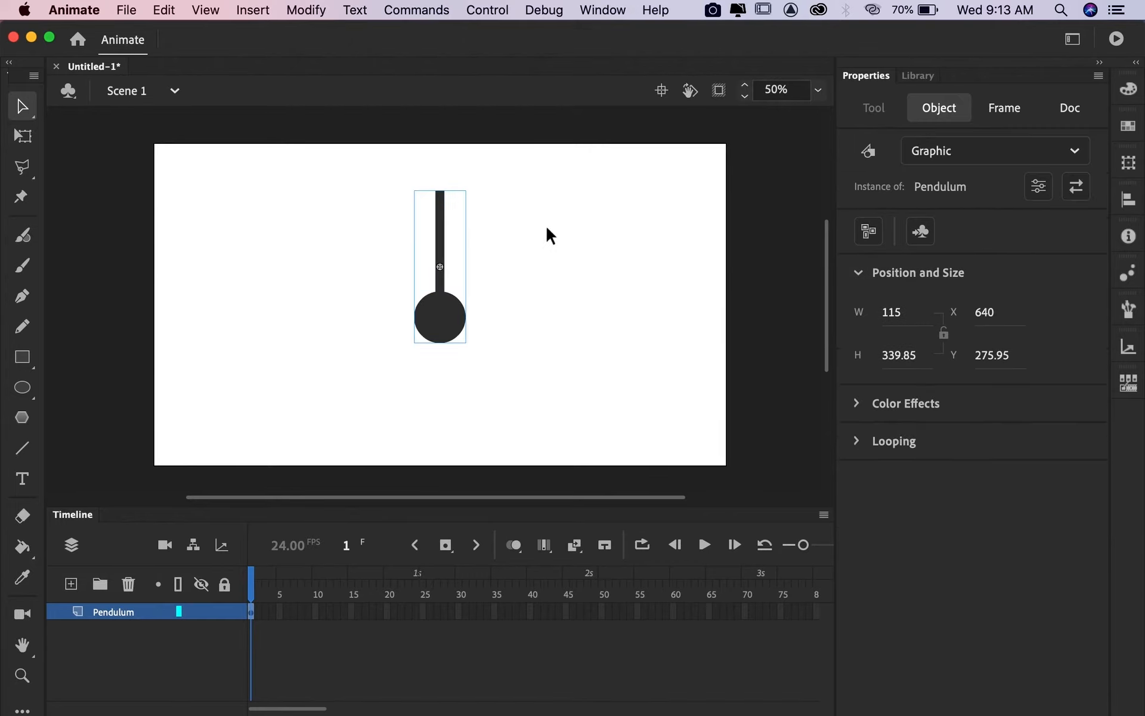
Step: Move the pendulum down to about X 634, Y 400 and place its transformation point at the top of the bar
drag(440, 325, 439, 384)
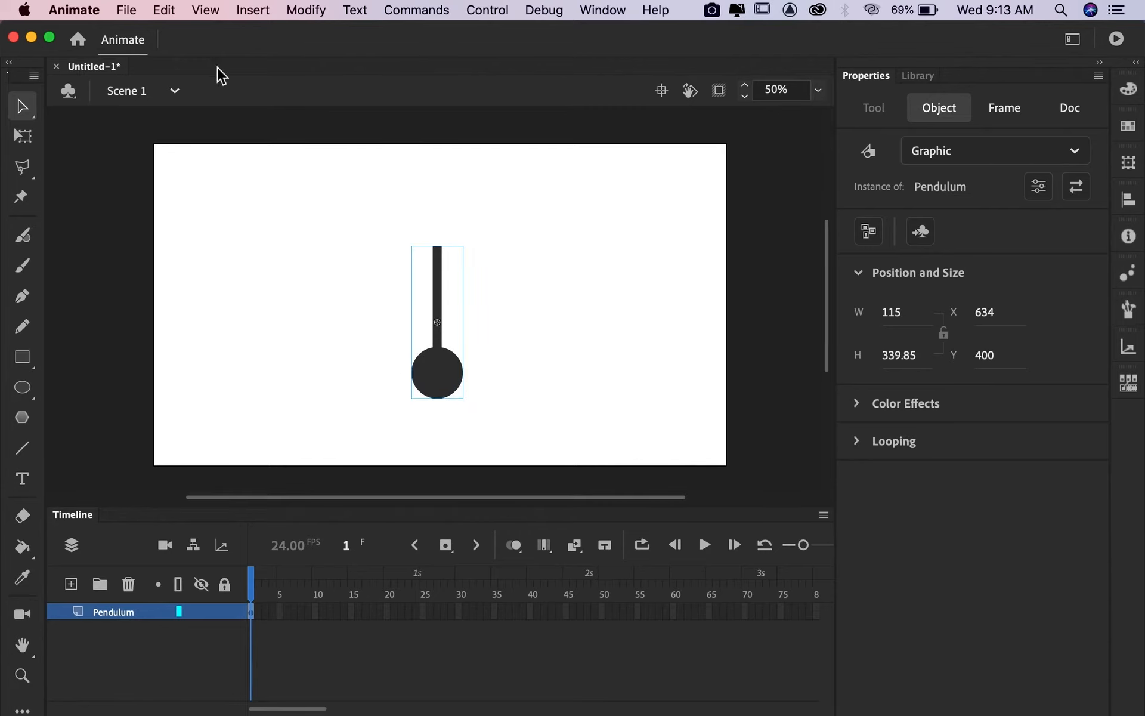
click(22, 136)
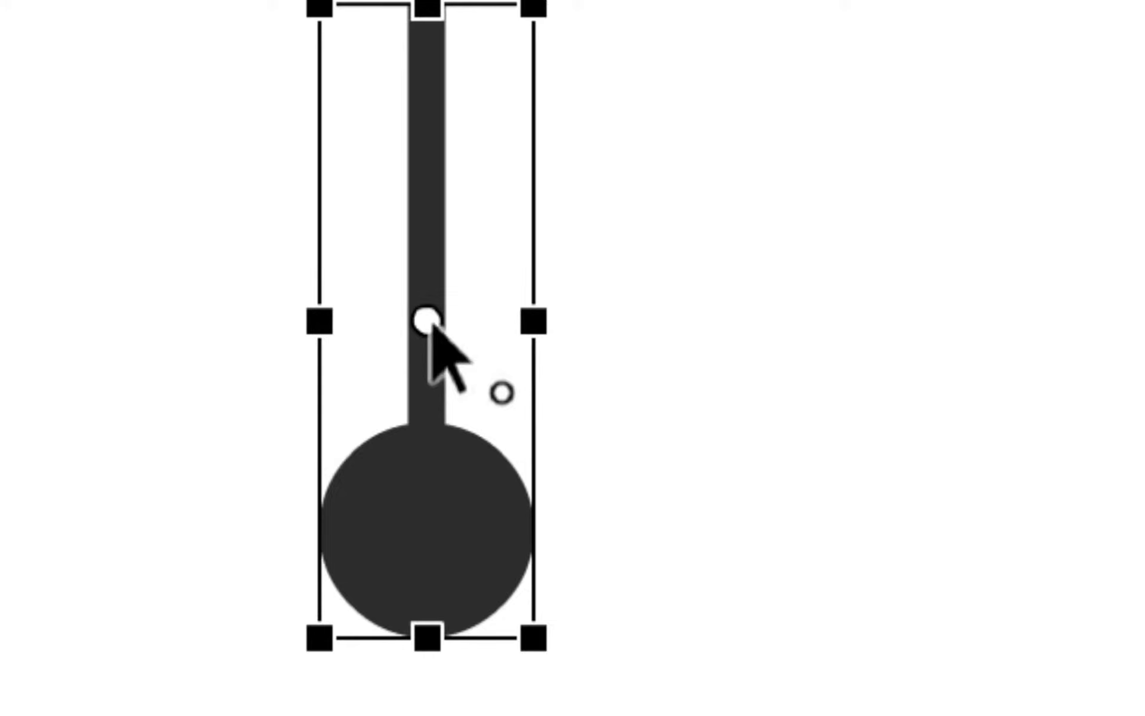
drag(427, 321, 428, 68)
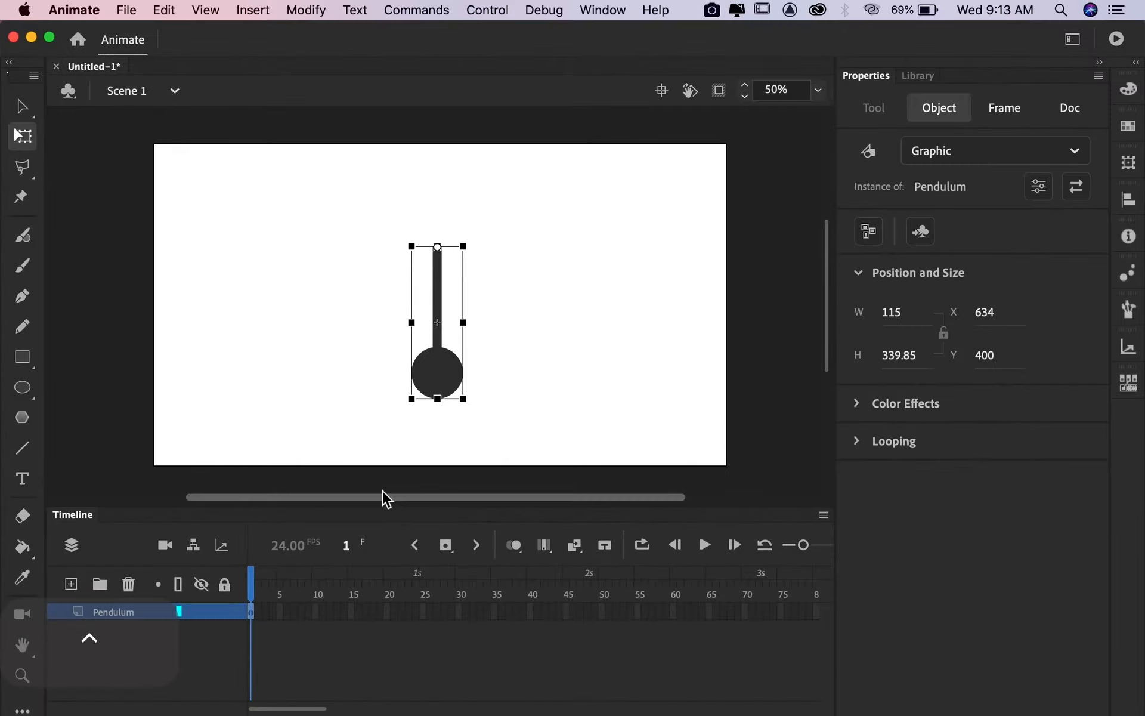
Step: Rotate the pendulum clockwise about its top pivot in frame 1, up to the left, centred at about X 477, Y 291
drag(468, 412, 287, 350)
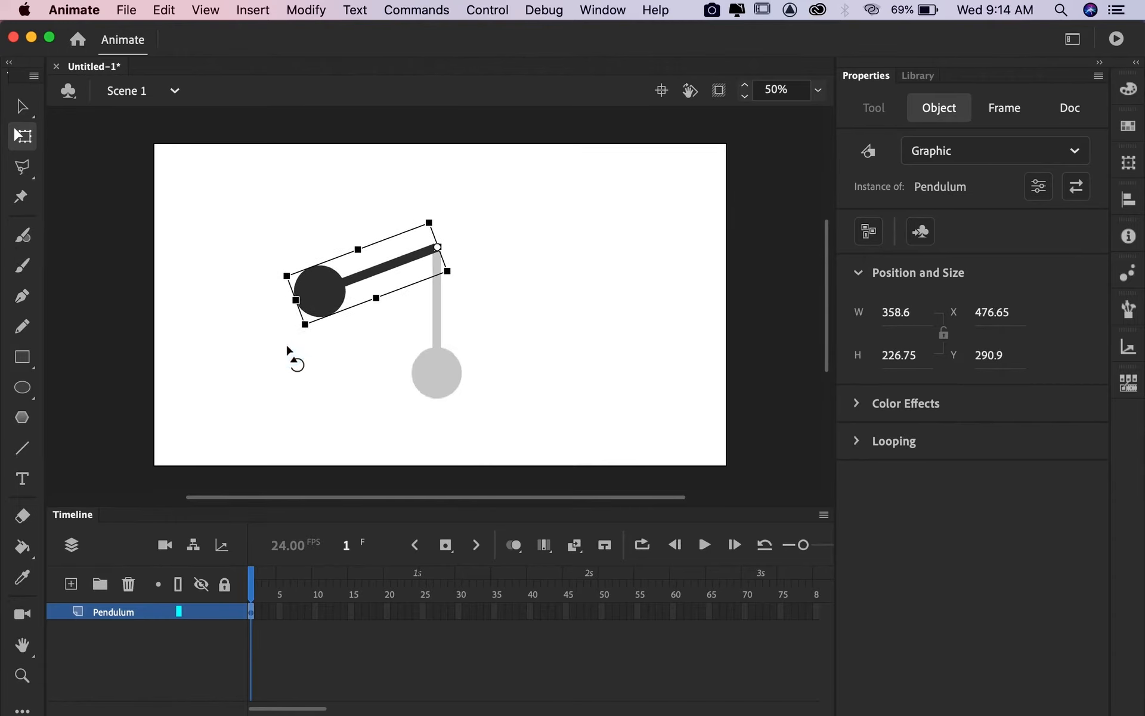
click(251, 618)
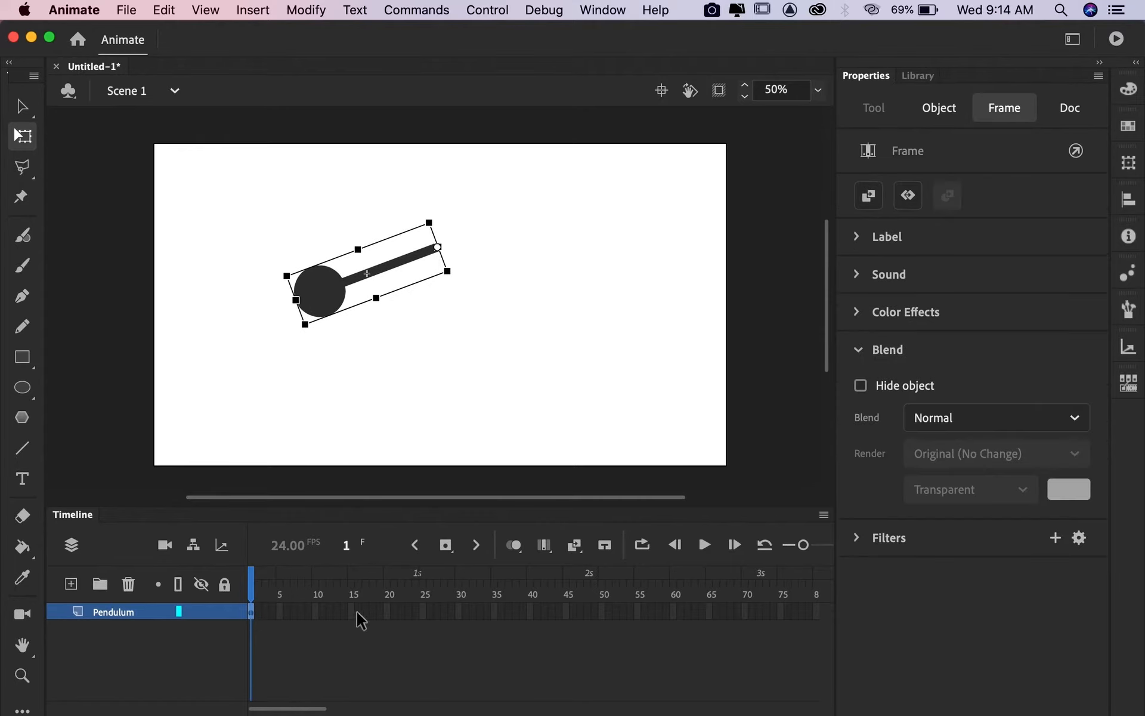
Step: Insert a keyframe at frame 30 and rotate the pendulum there to the opposite side, centred at about X 793, Y 287
click(458, 612)
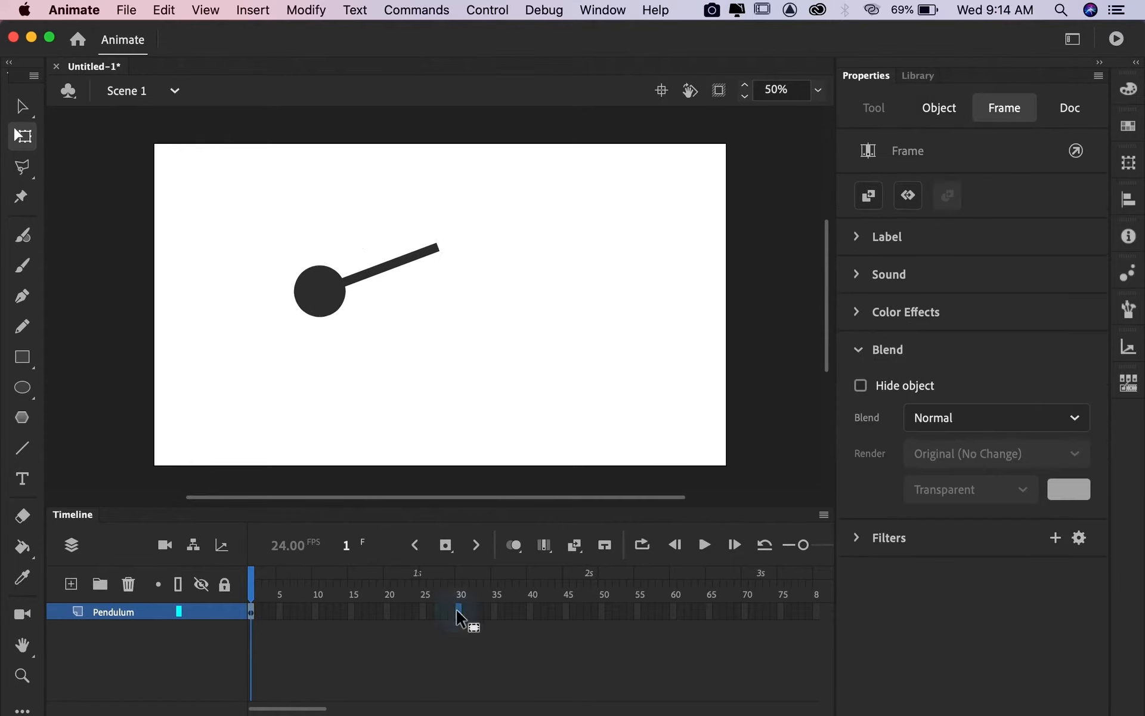
right_click(457, 611)
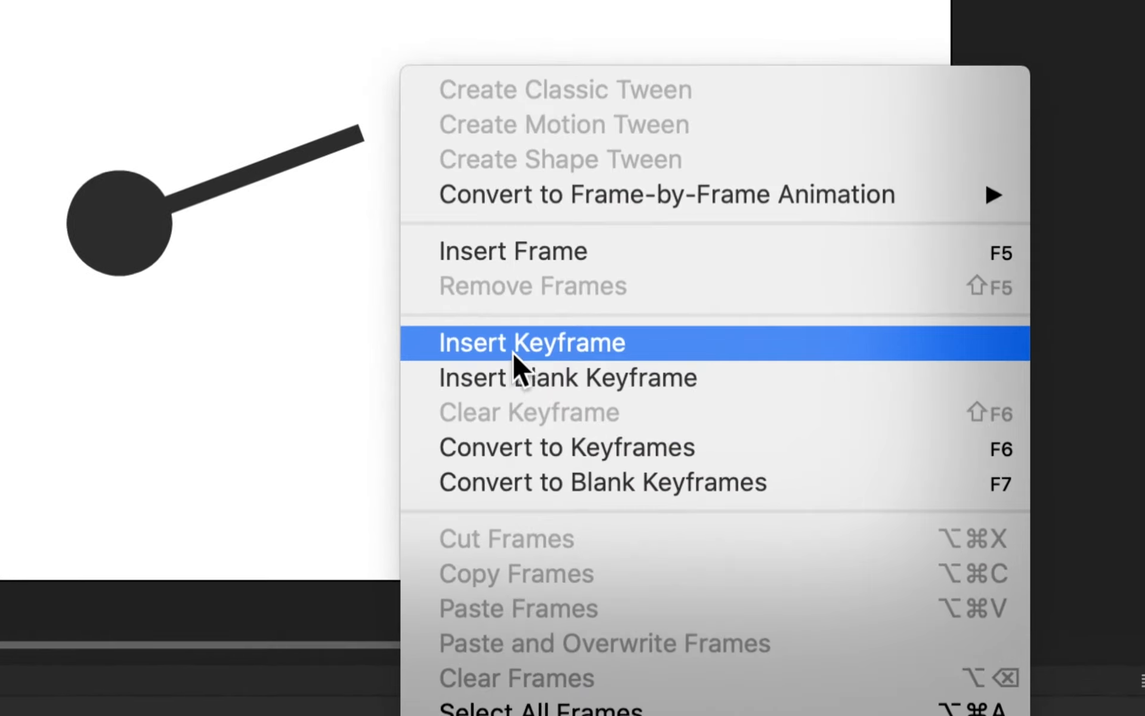
click(524, 347)
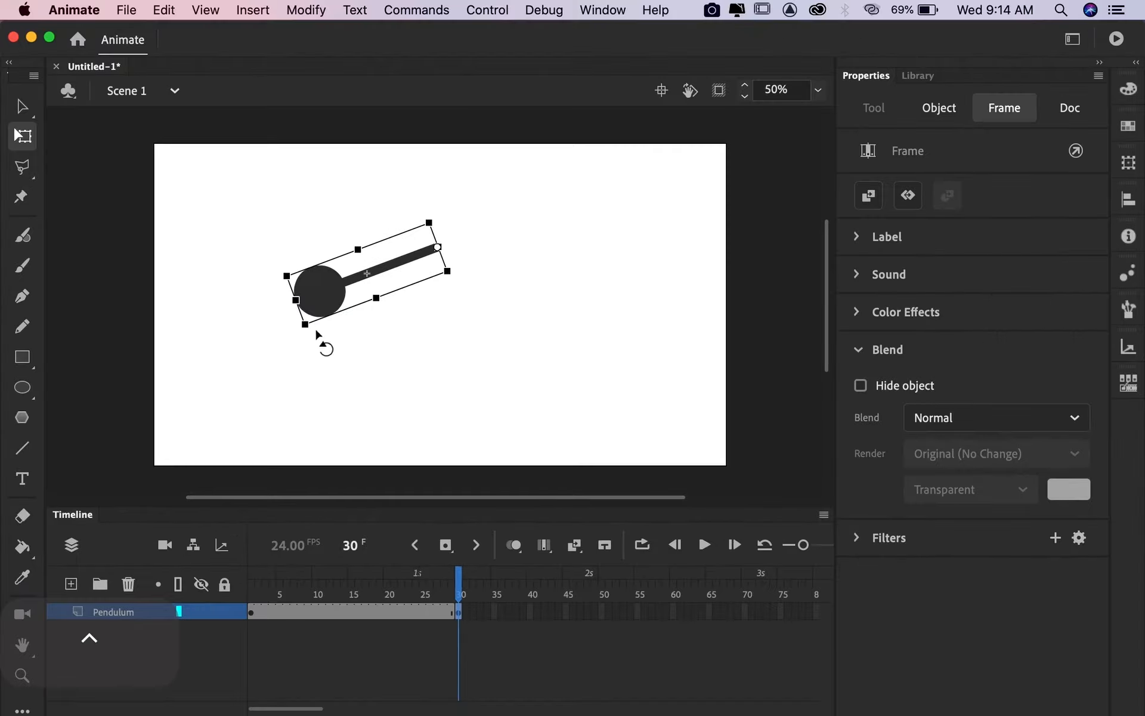
drag(318, 335, 590, 284)
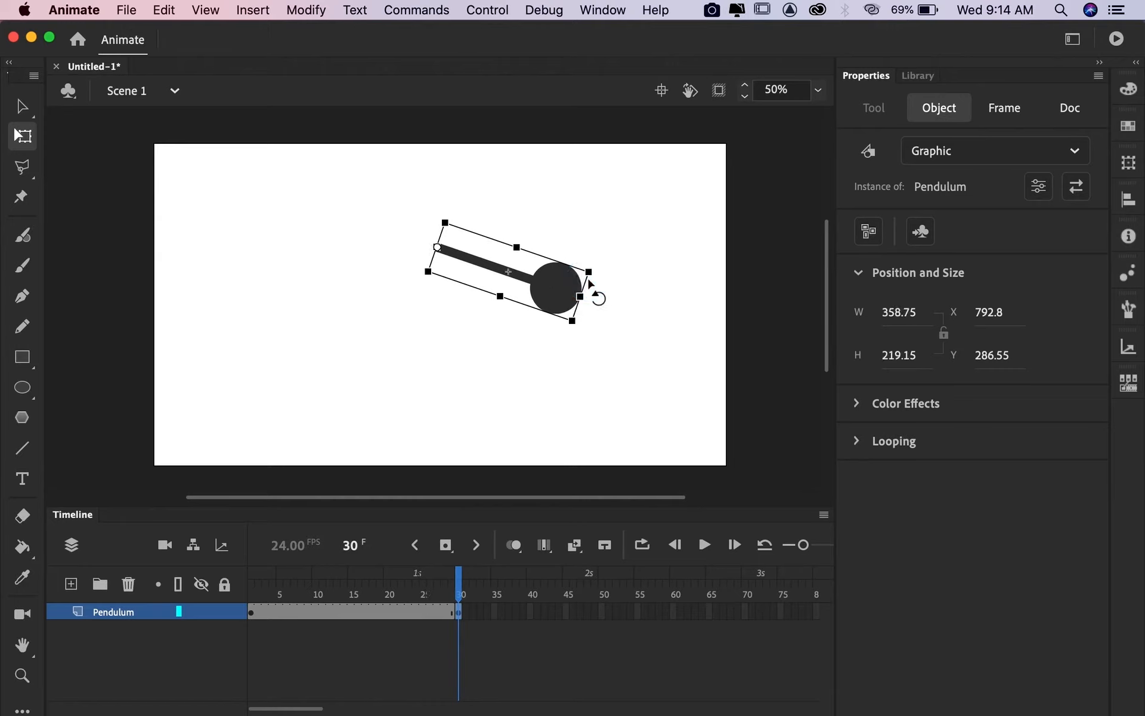
Step: Copy the frames of the first keyframe and paste them at frame 60 of the Pendulum layer
click(251, 612)
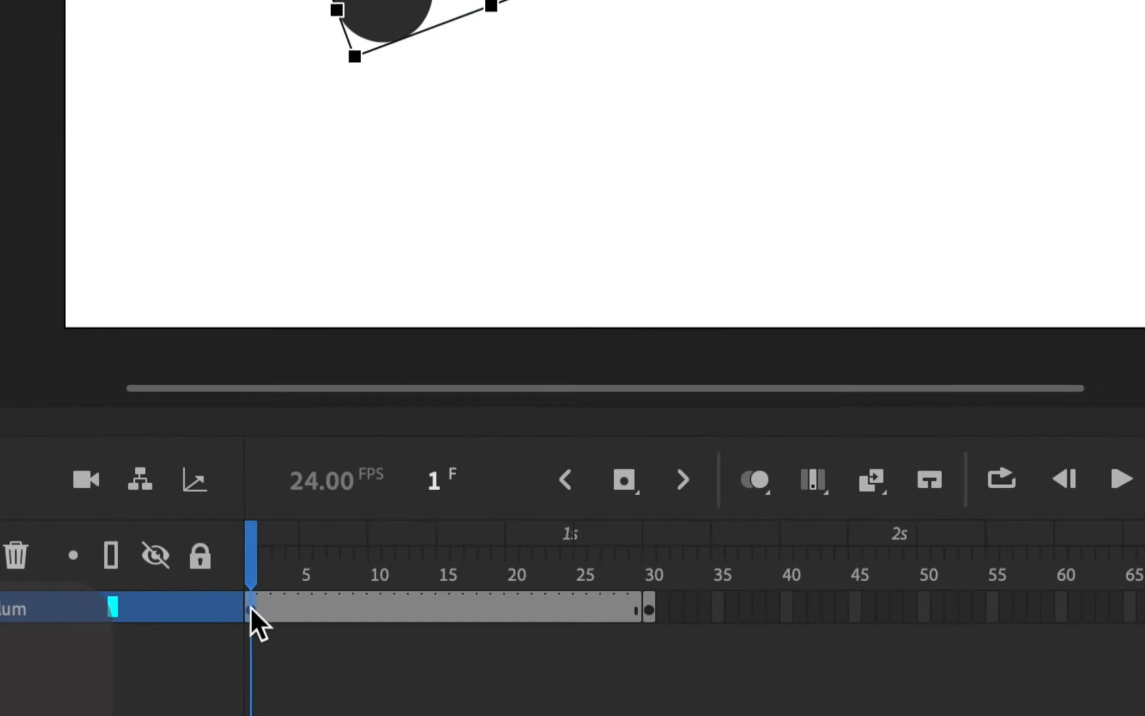
click(251, 607)
right_click(251, 606)
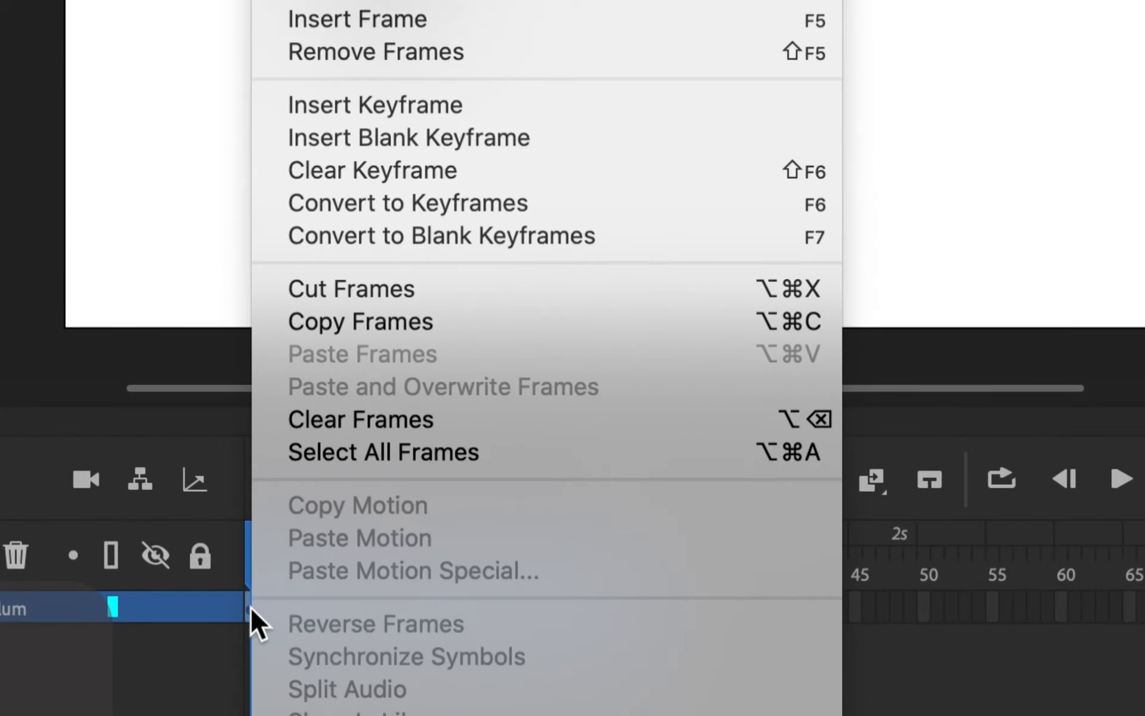
click(339, 317)
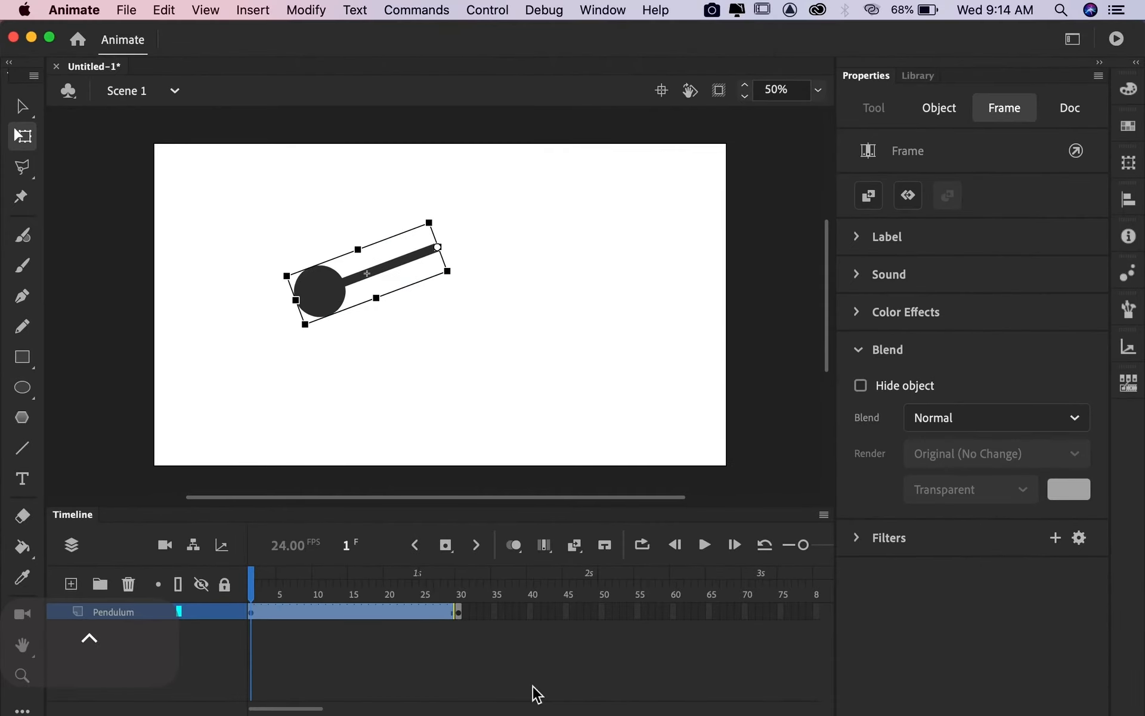
click(673, 611)
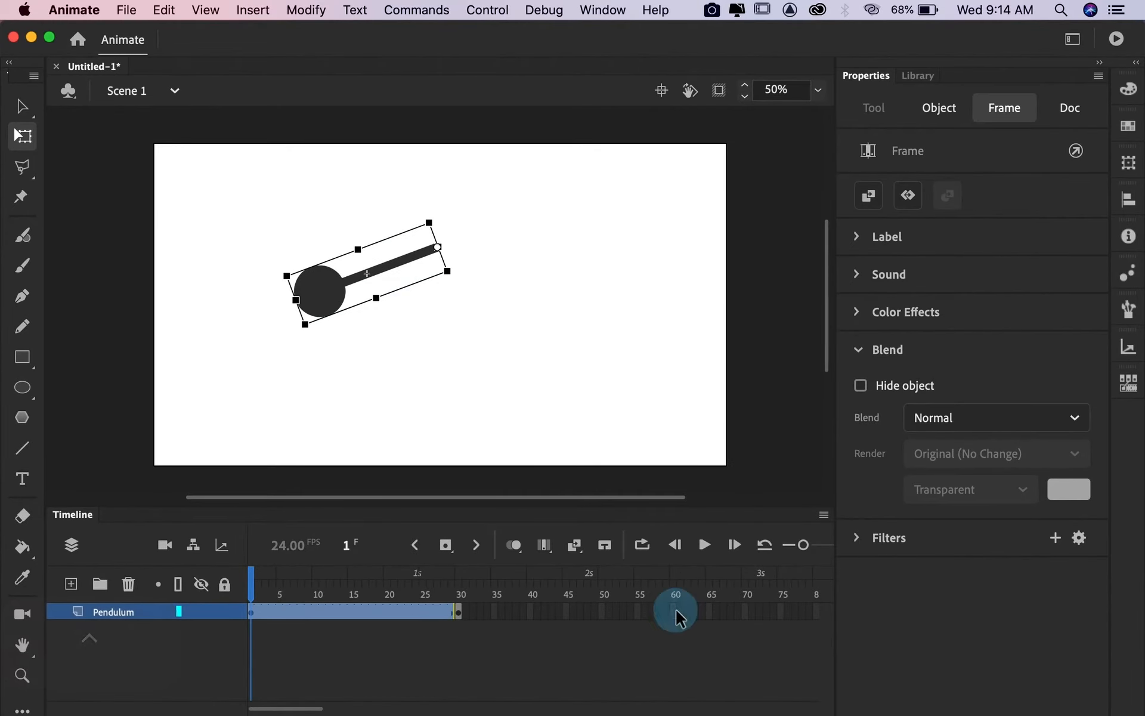
right_click(677, 614)
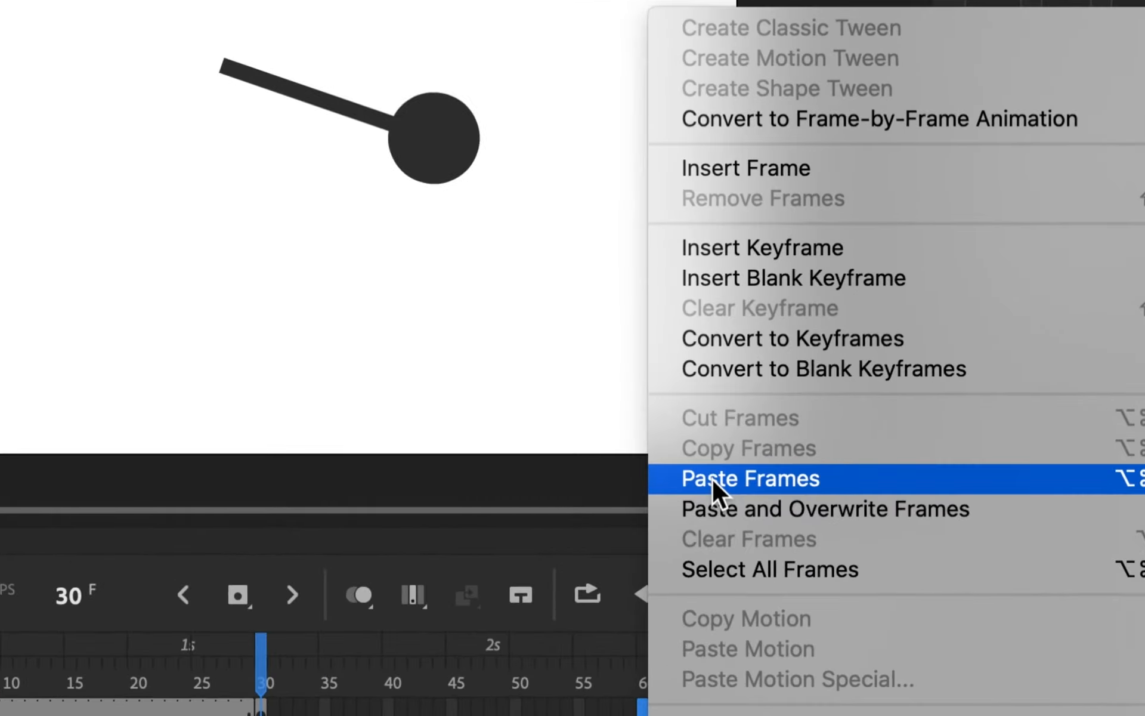
click(712, 479)
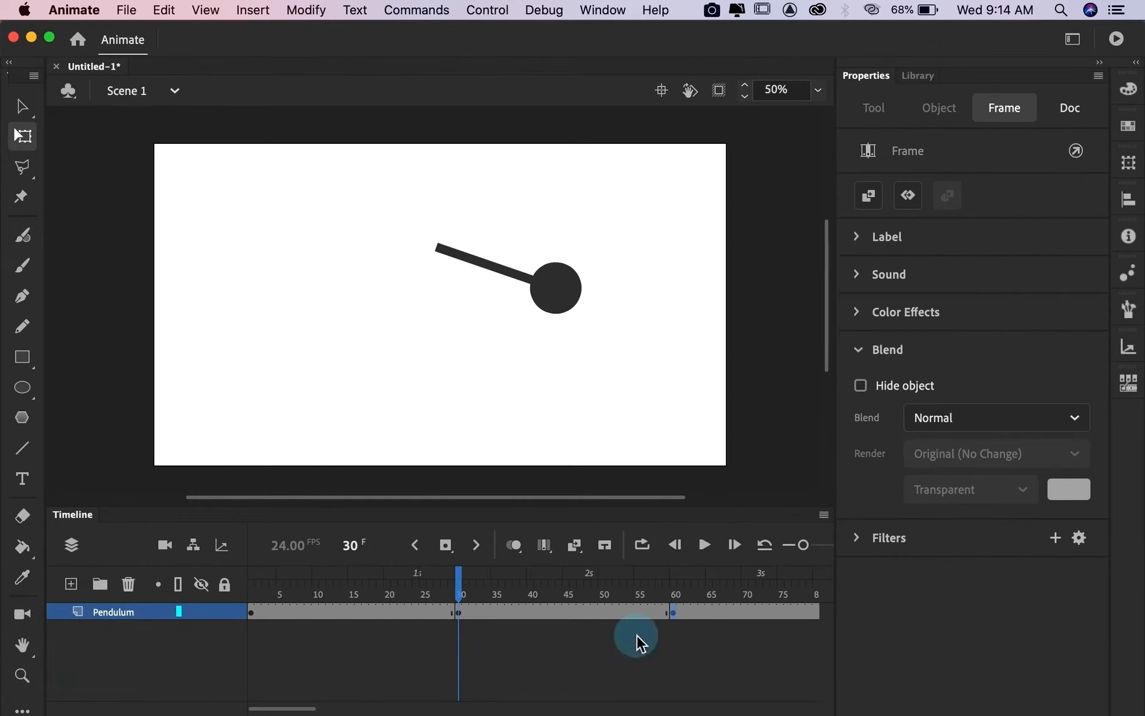
Step: Remove the surplus frames after the frame 60 keyframe, up to frame 88
click(635, 635)
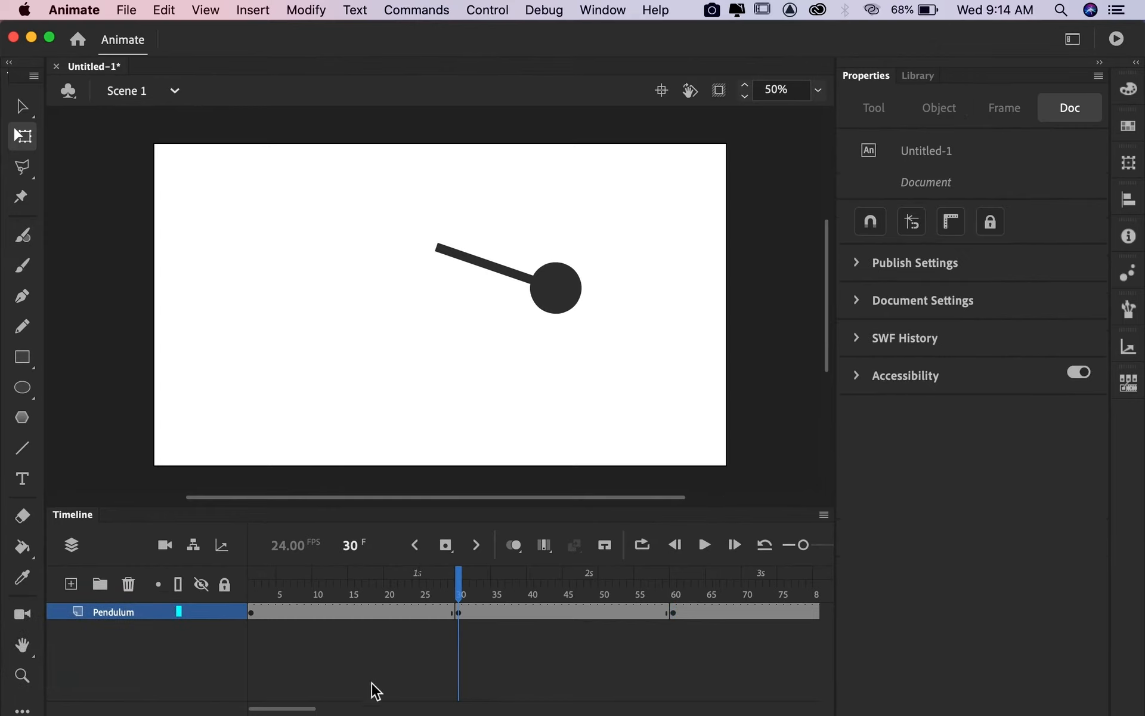
drag(798, 549, 792, 547)
click(637, 612)
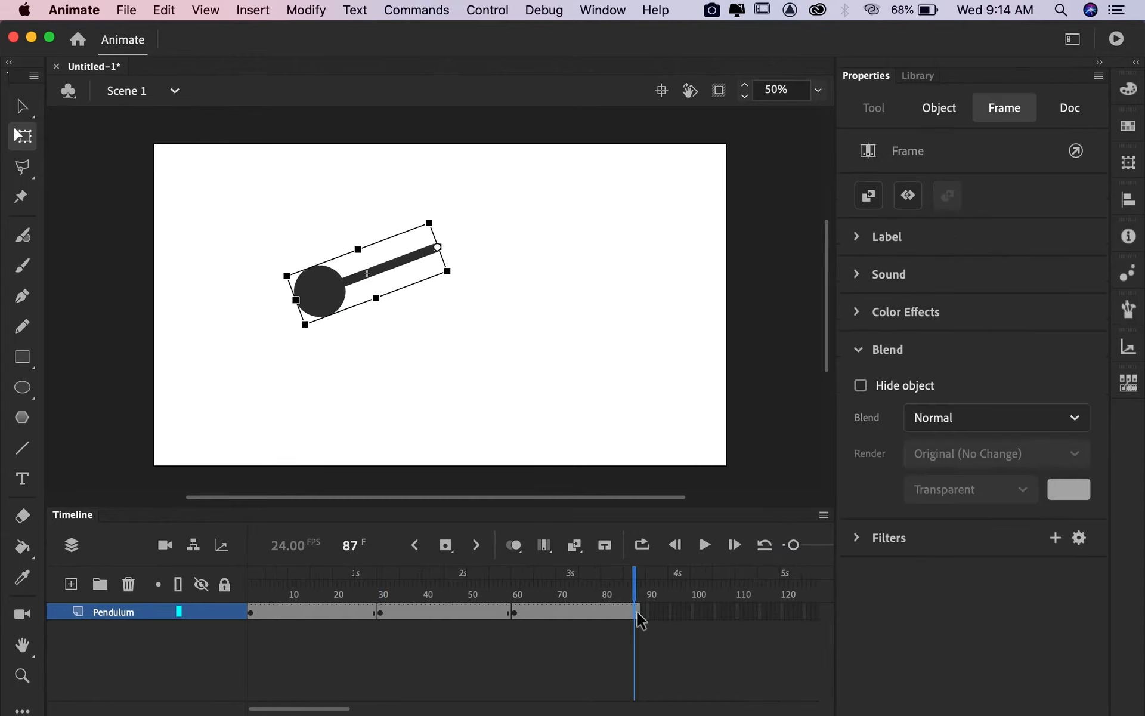
click(525, 611)
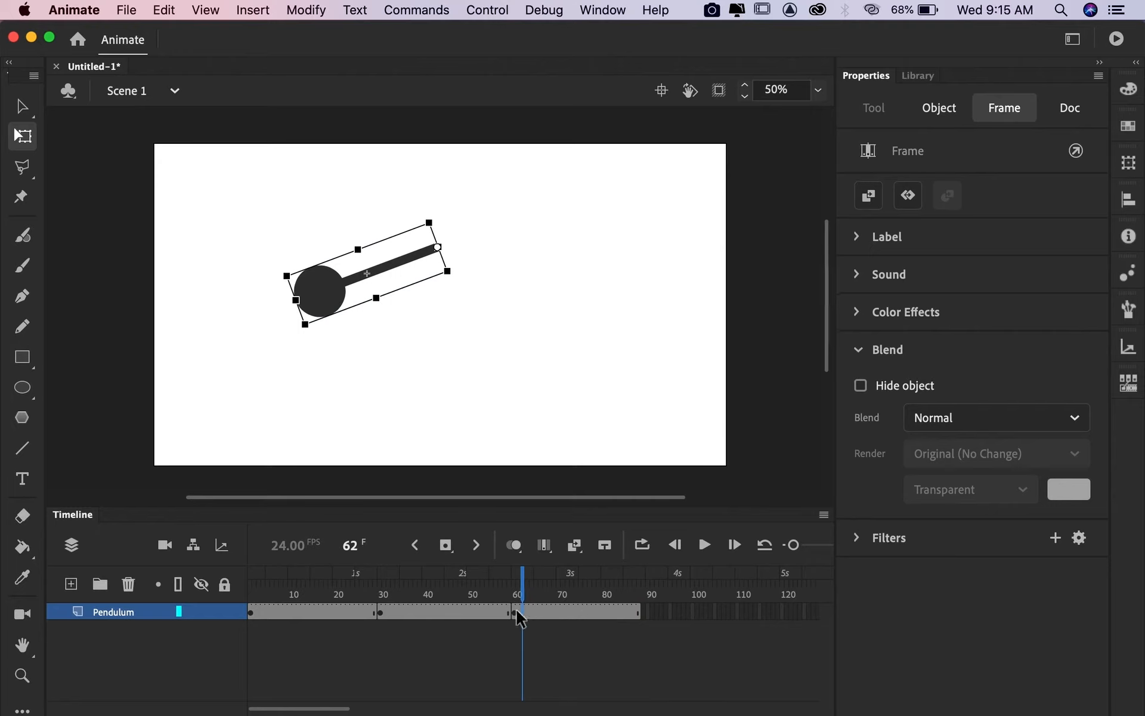
drag(521, 613, 642, 614)
right_click(596, 615)
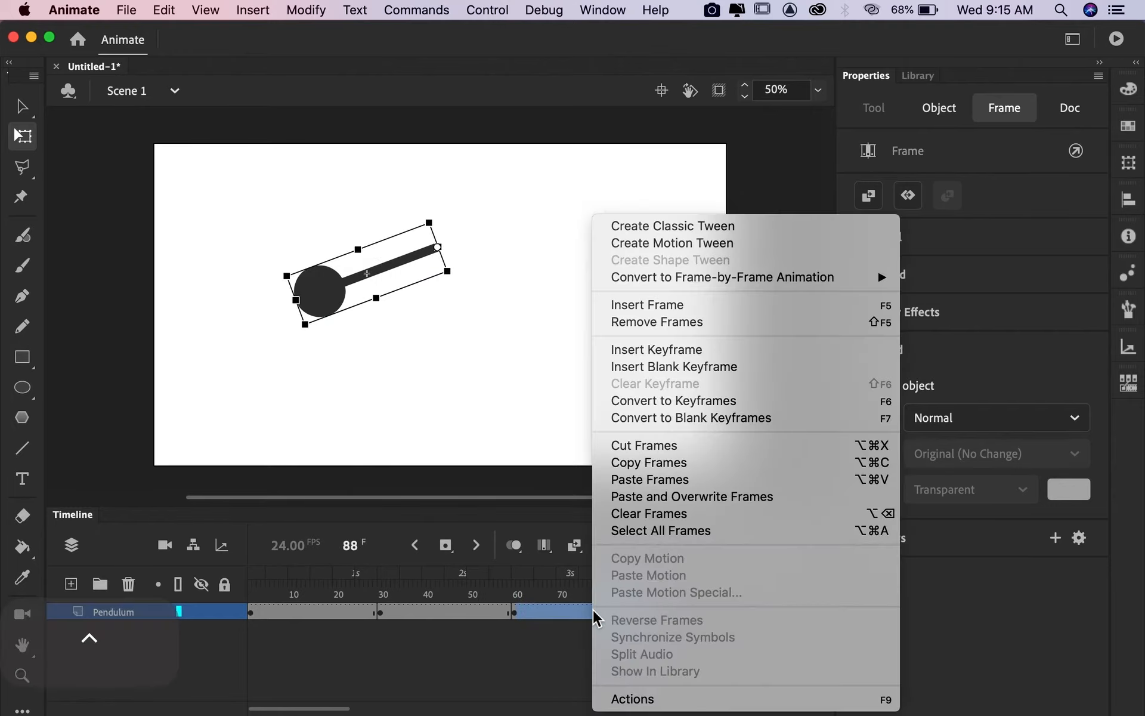
click(638, 322)
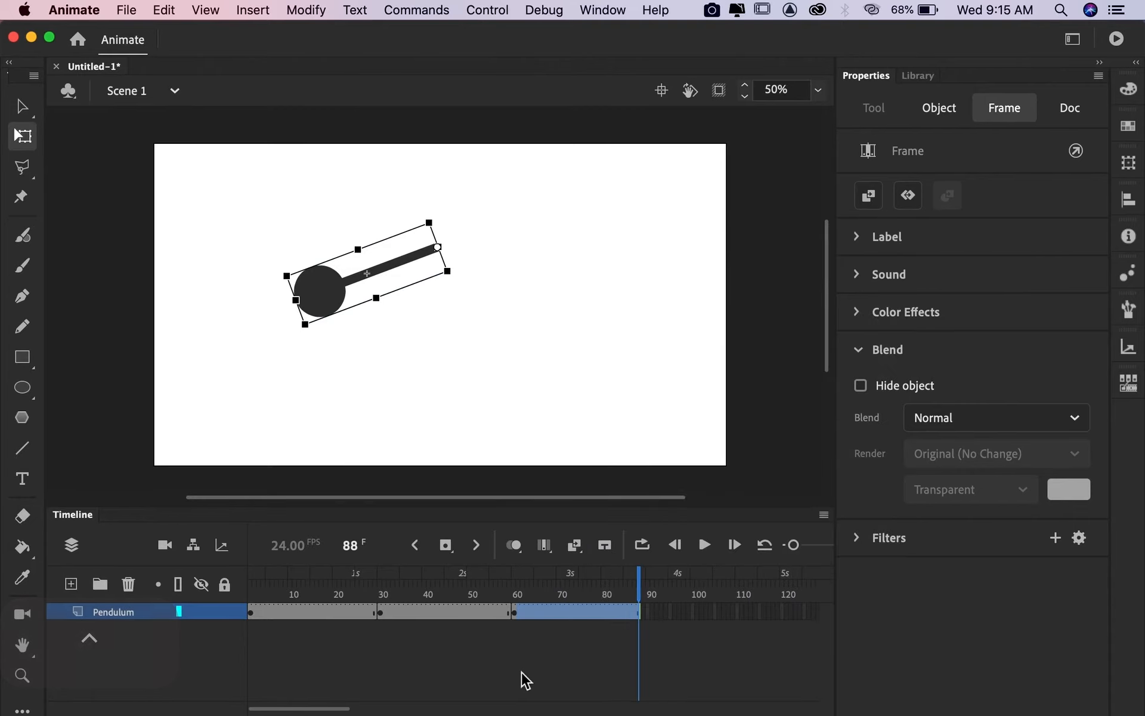
click(525, 680)
click(524, 681)
Step: Create classic tweens on both pendulum spans, from frame 1 to 30 and from frame 30 to 60
click(288, 611)
key(ctrl)
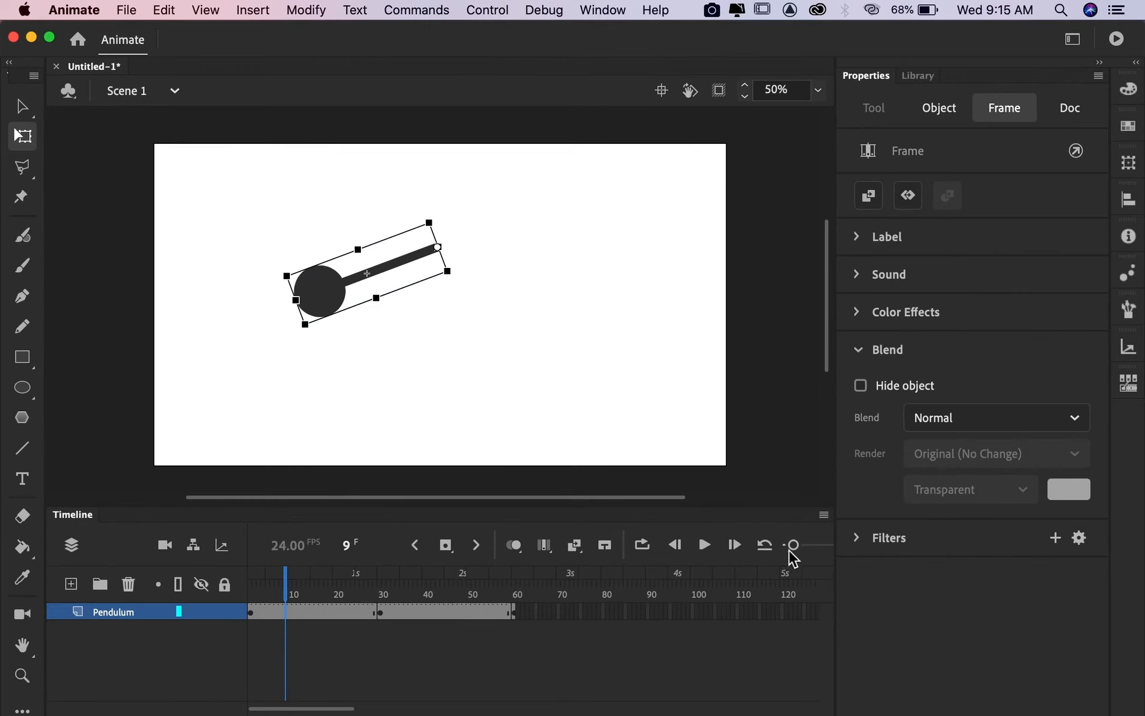
mouse_move(791, 552)
mouse_down()
mouse_move(815, 555)
mouse_move(804, 549)
mouse_up()
right_click(361, 614)
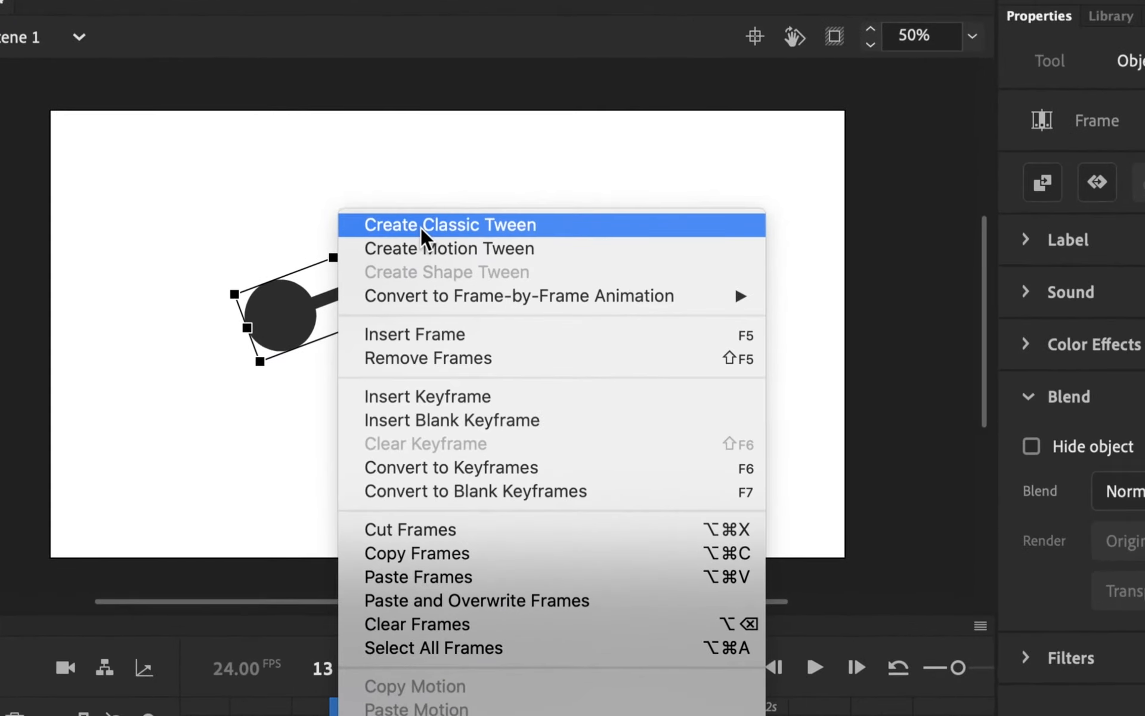
click(421, 227)
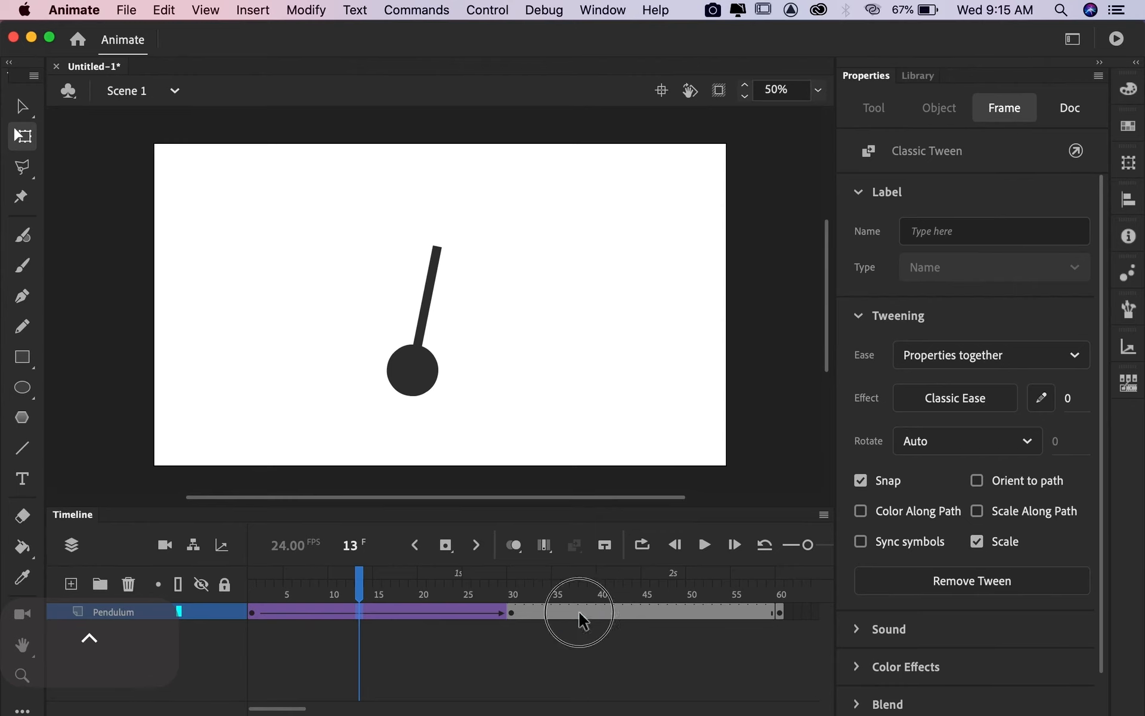
click(579, 613)
right_click(580, 612)
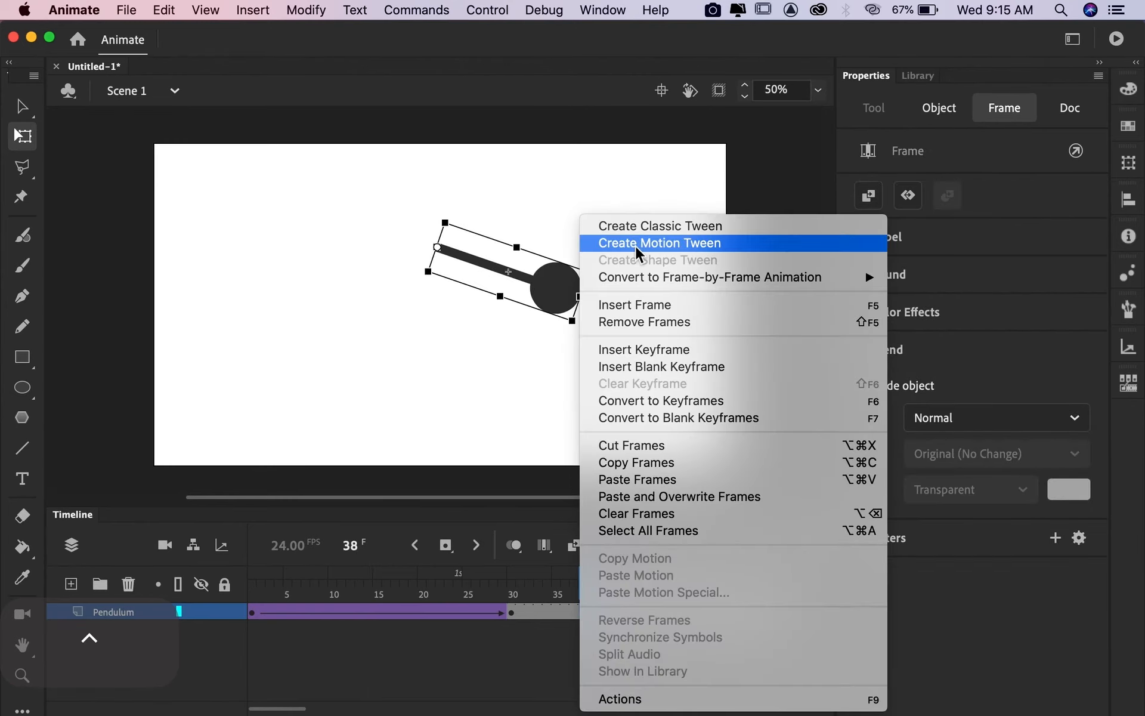
click(603, 225)
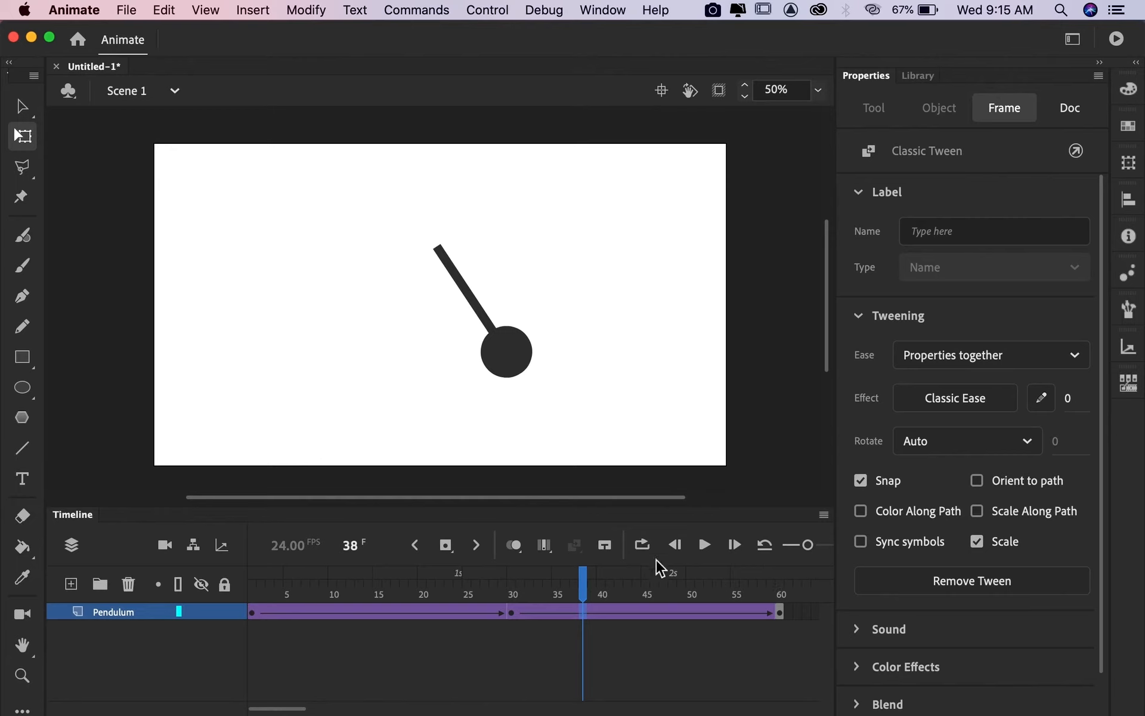
Step: Play the pendulum animation from the first frame
drag(588, 593, 216, 584)
click(704, 544)
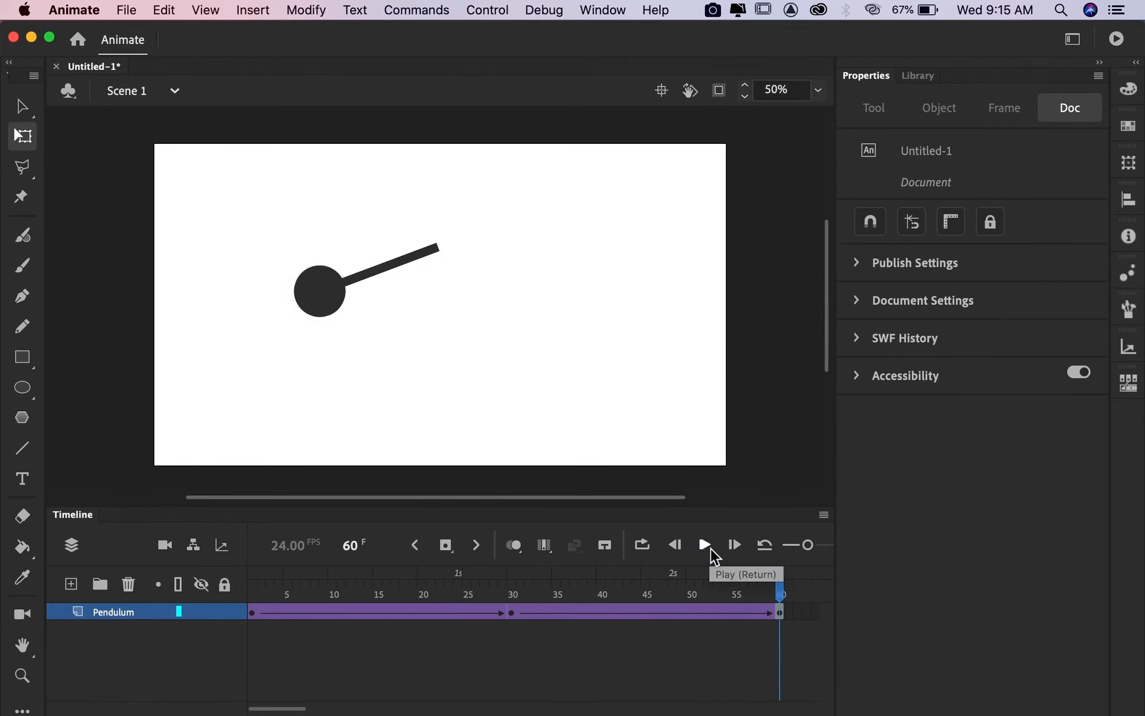
Step: Enable looping over the full range from frame 1 to 60 and preview the looped playback
click(642, 550)
drag(759, 580, 120, 583)
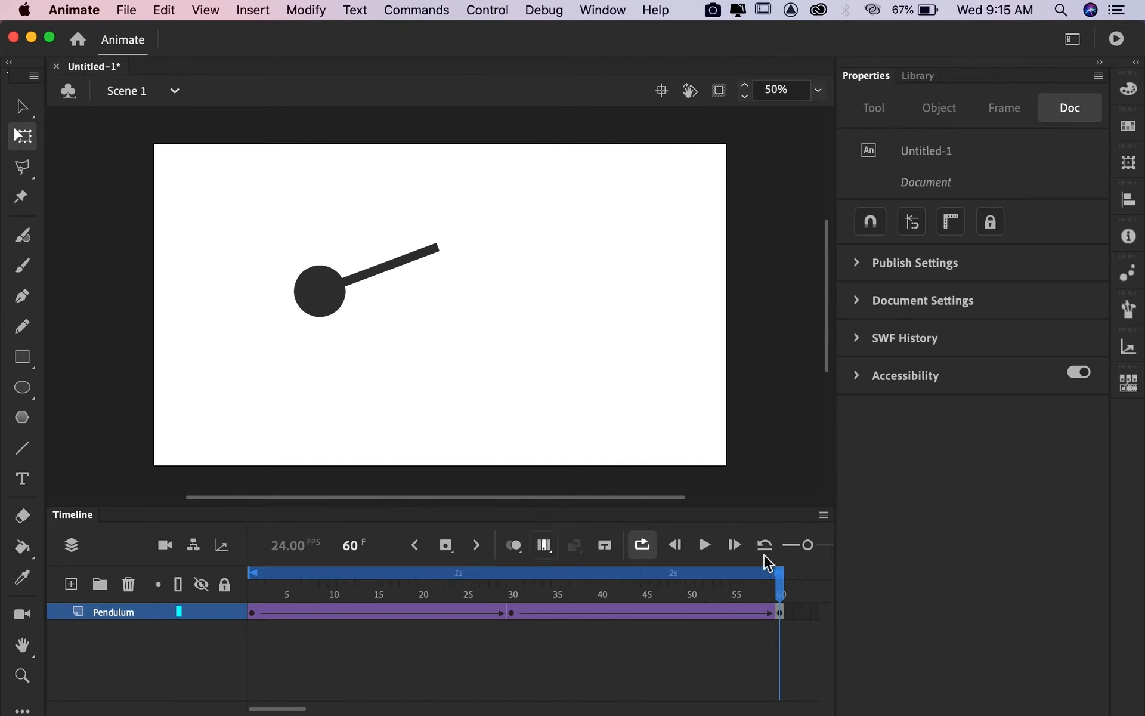
drag(809, 545, 804, 545)
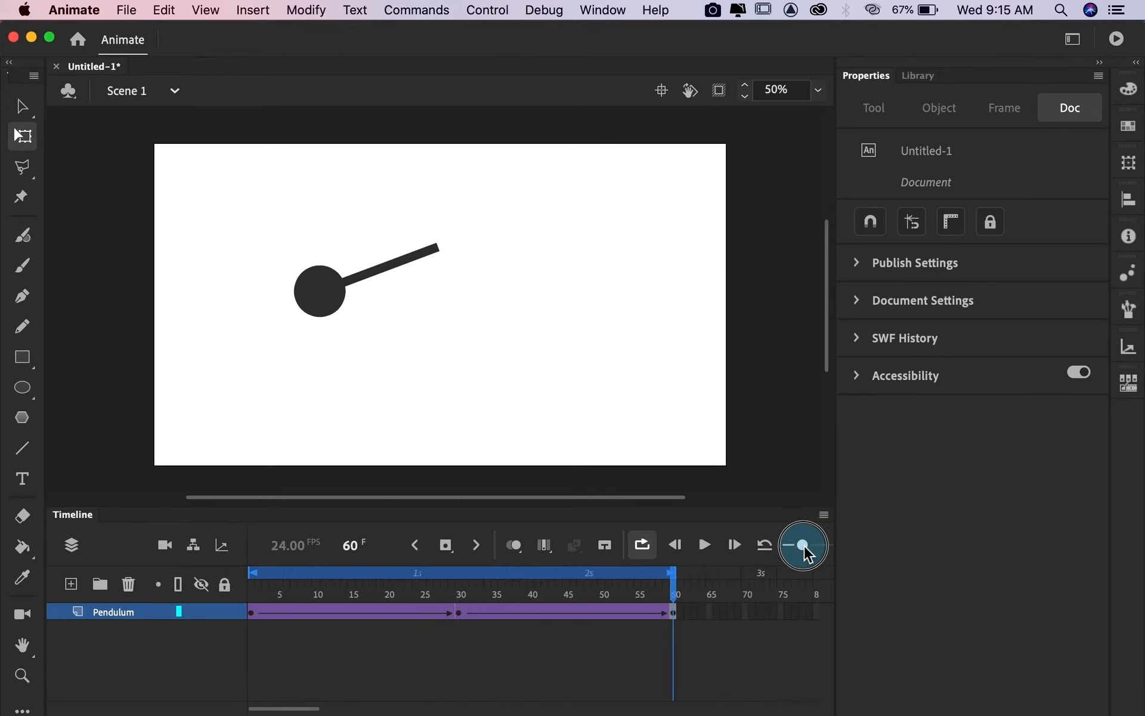
click(712, 548)
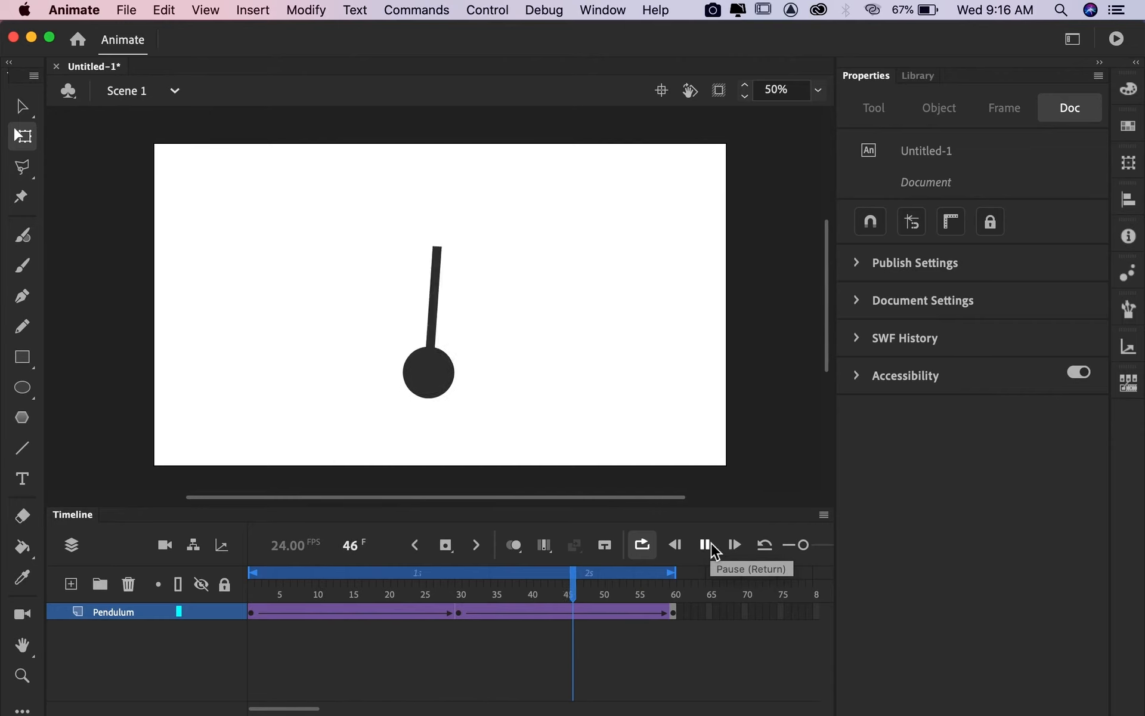
click(710, 546)
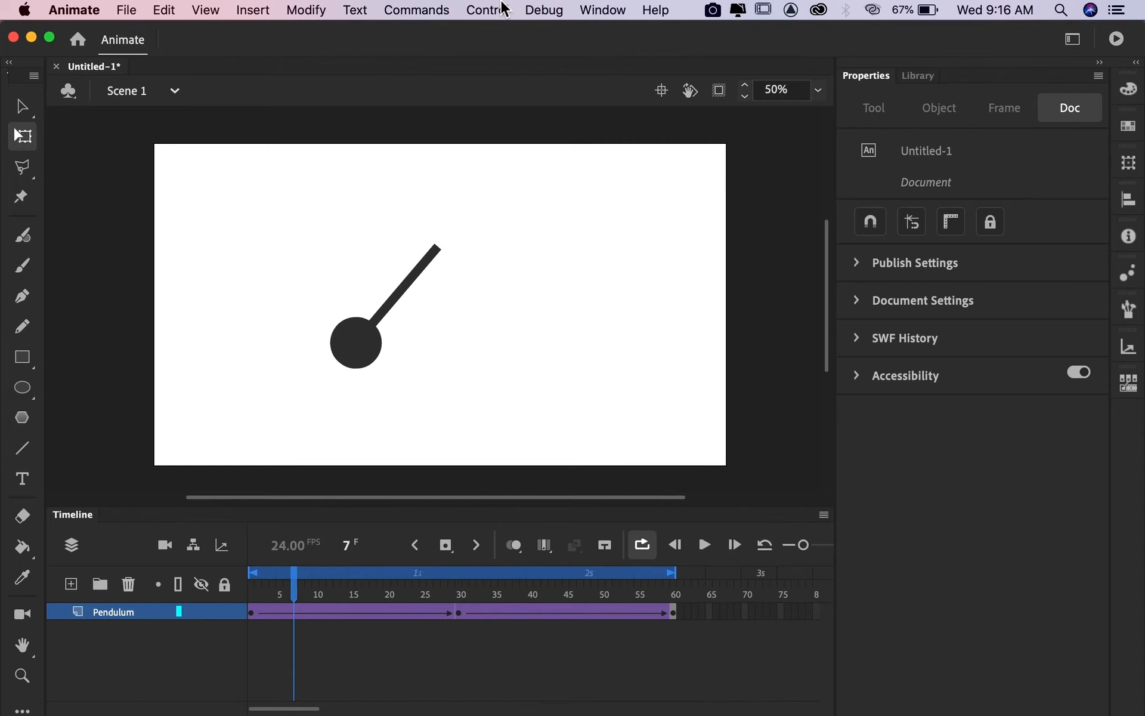
Step: Test the movie to preview the swinging pendulum, and close the preview window
click(539, 9)
mouse_move(504, 8)
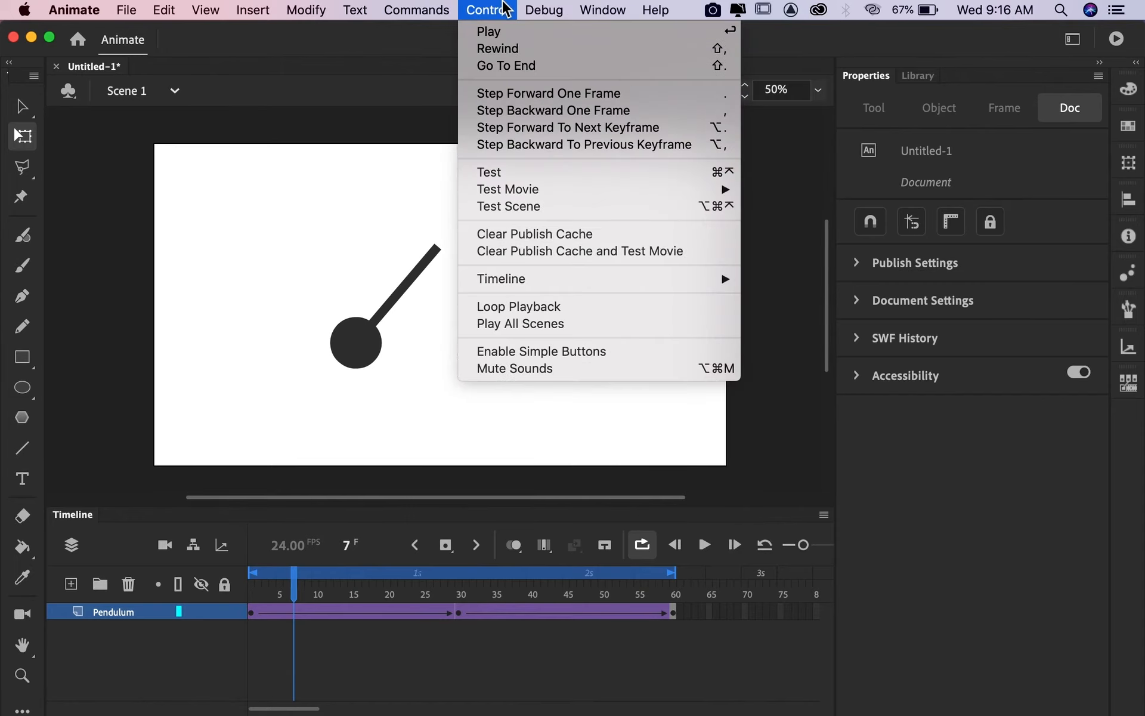
mouse_move(519, 196)
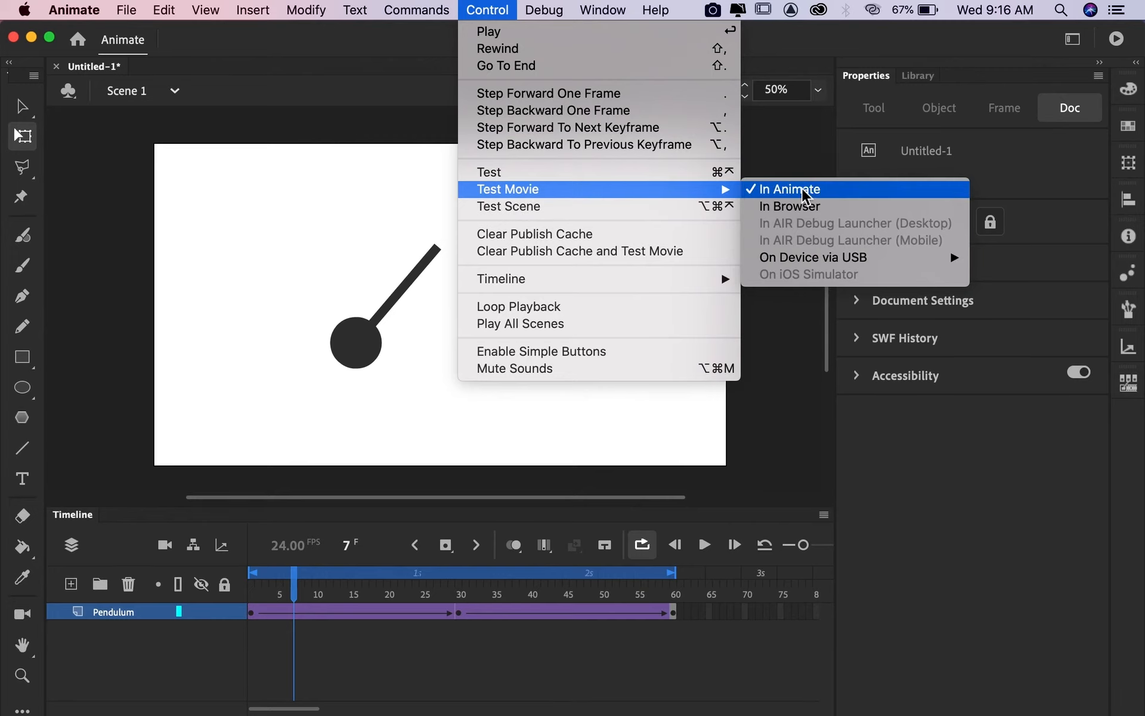
click(562, 172)
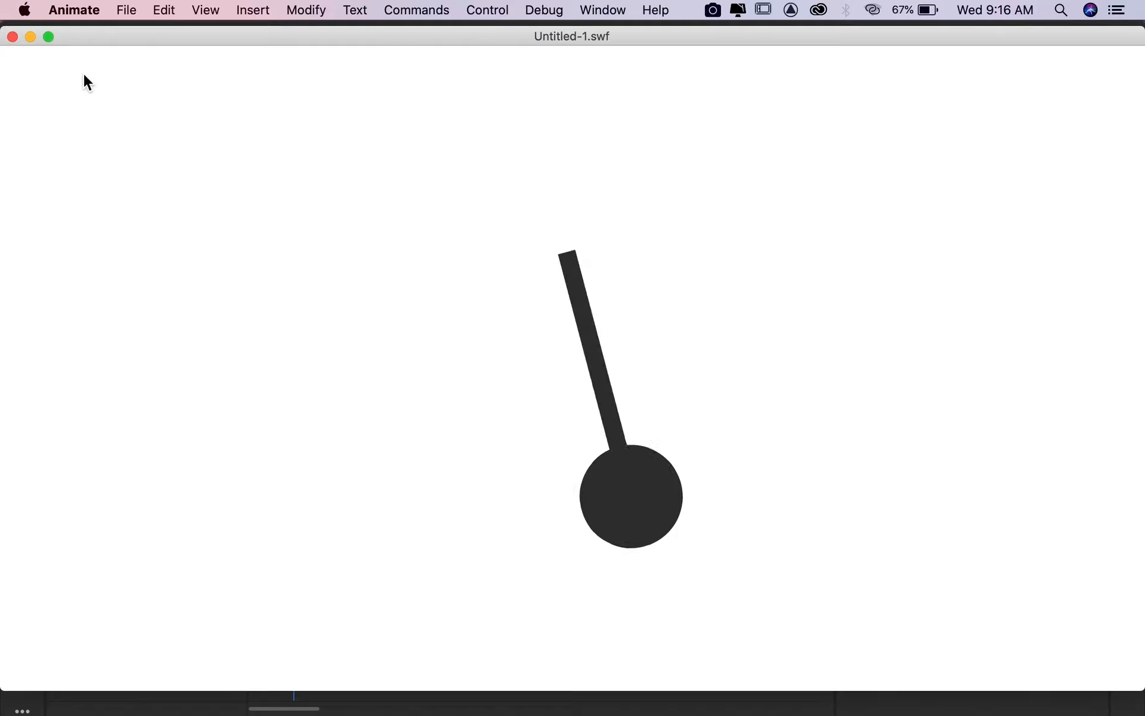
click(13, 37)
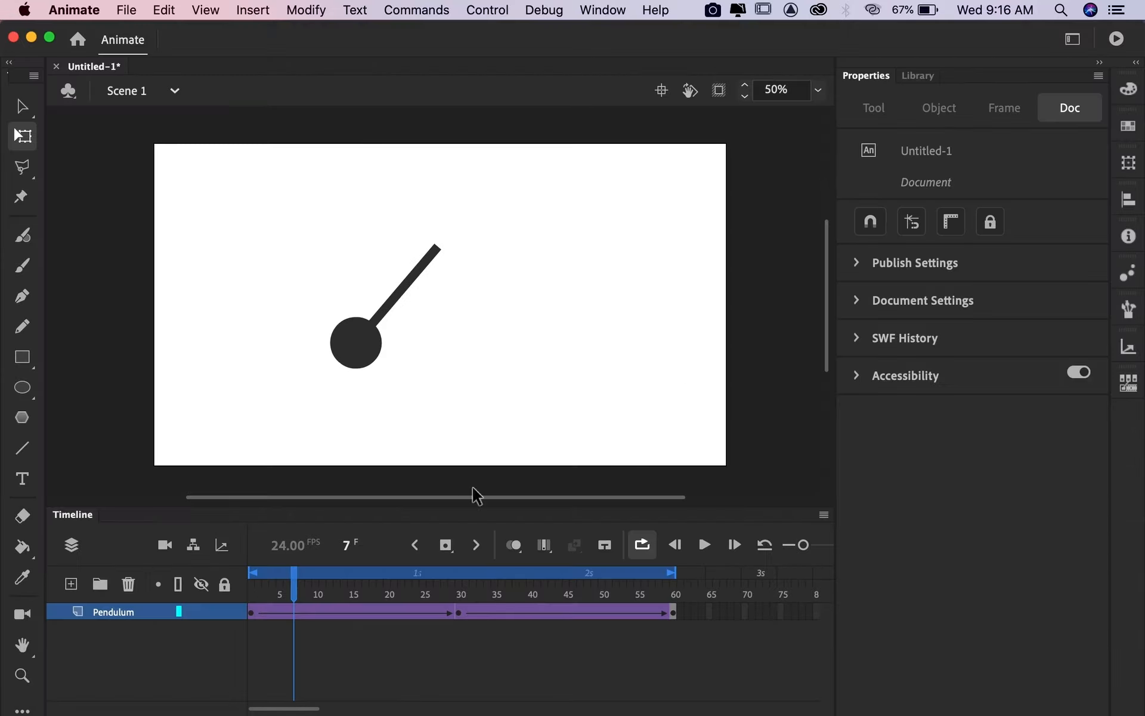
click(352, 610)
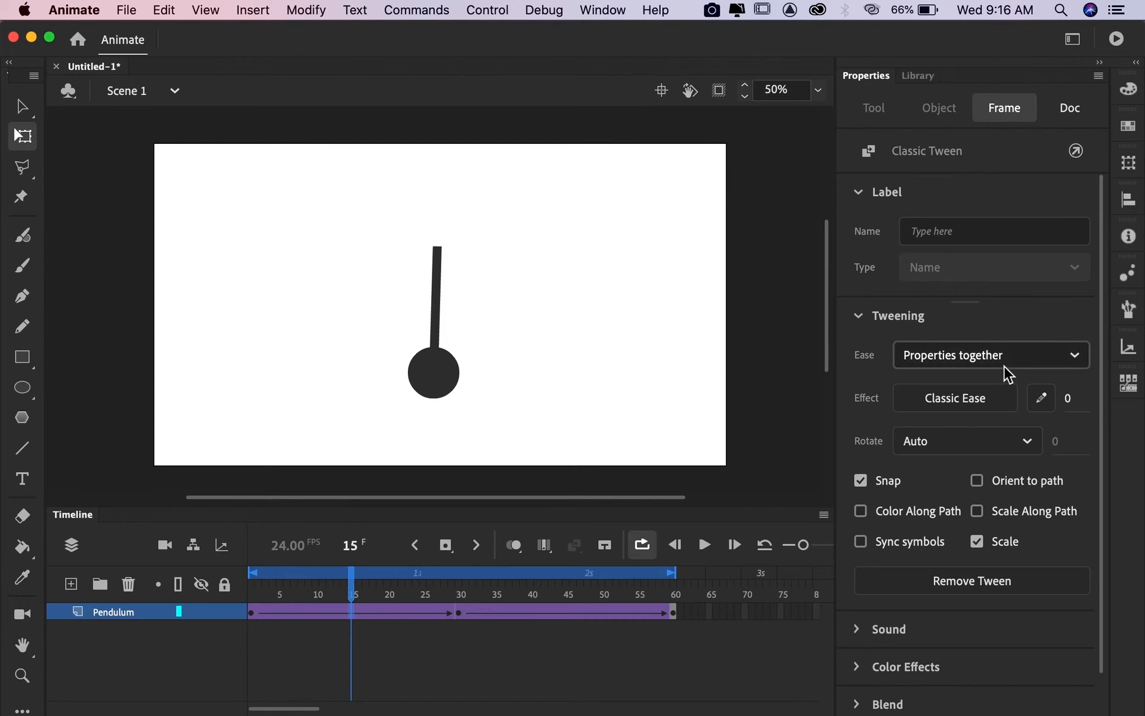
click(987, 400)
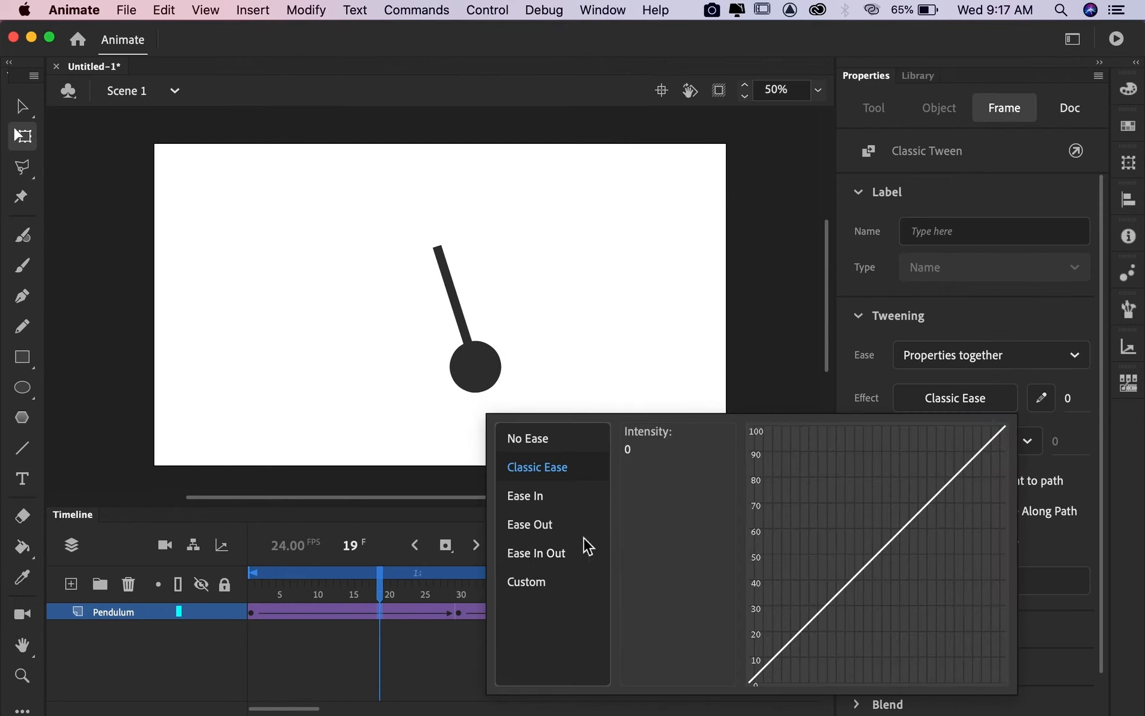
click(565, 557)
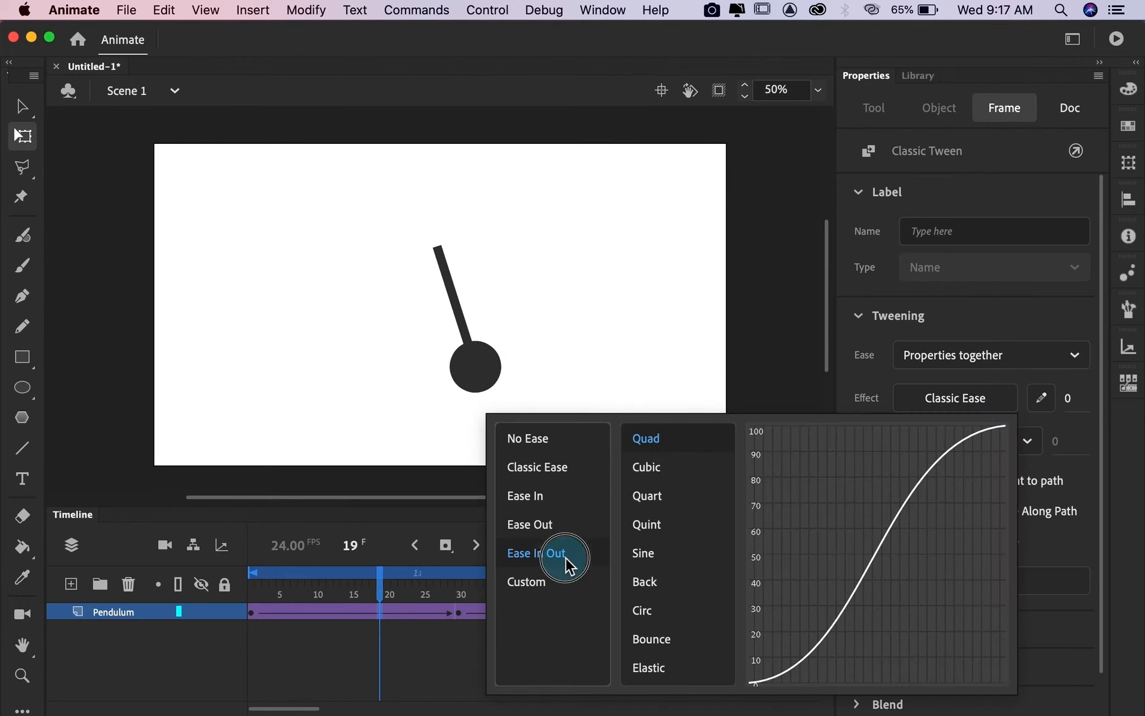
click(664, 523)
click(736, 421)
click(715, 355)
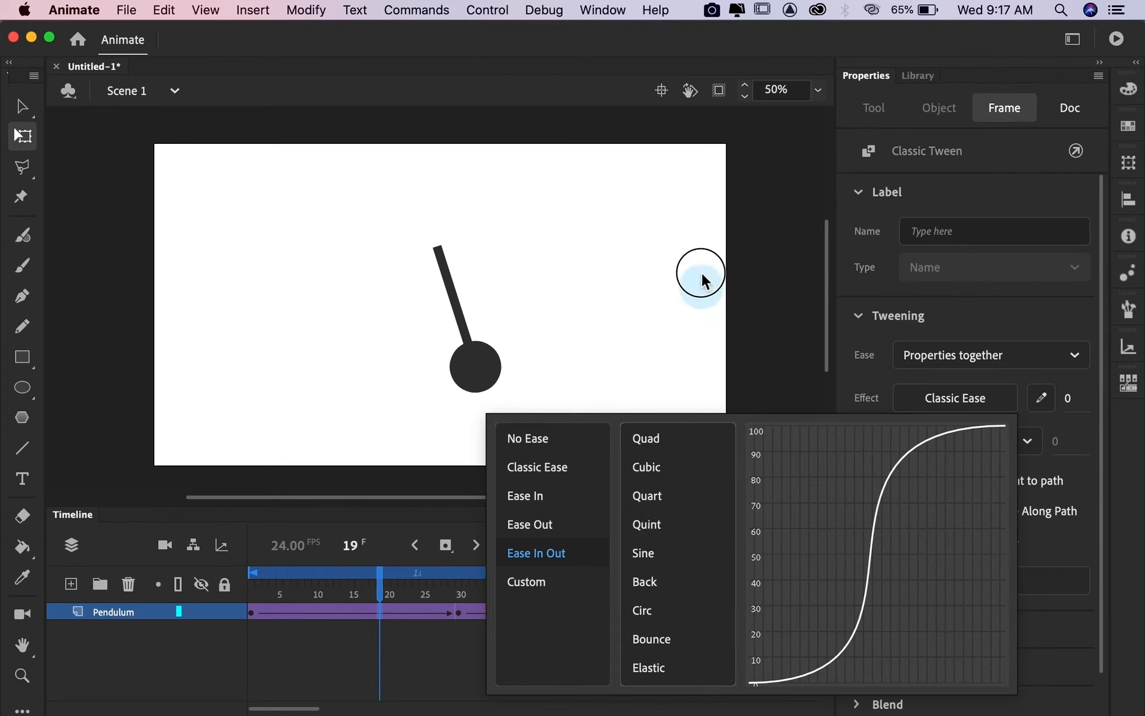
click(896, 507)
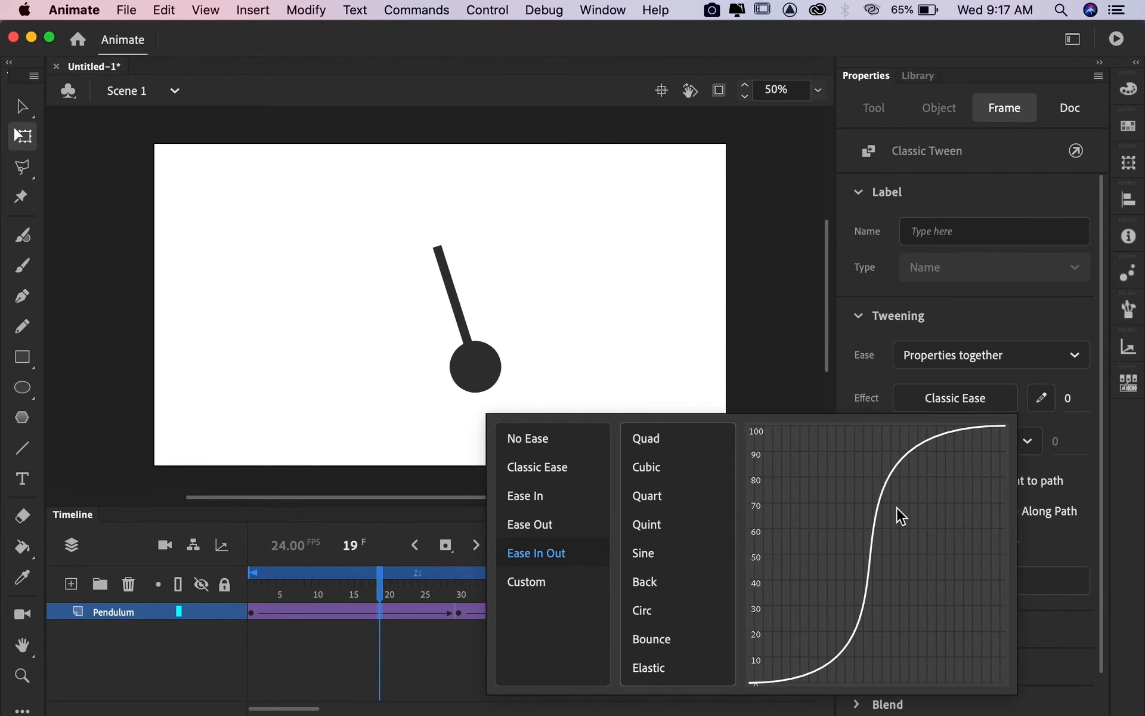
click(1040, 399)
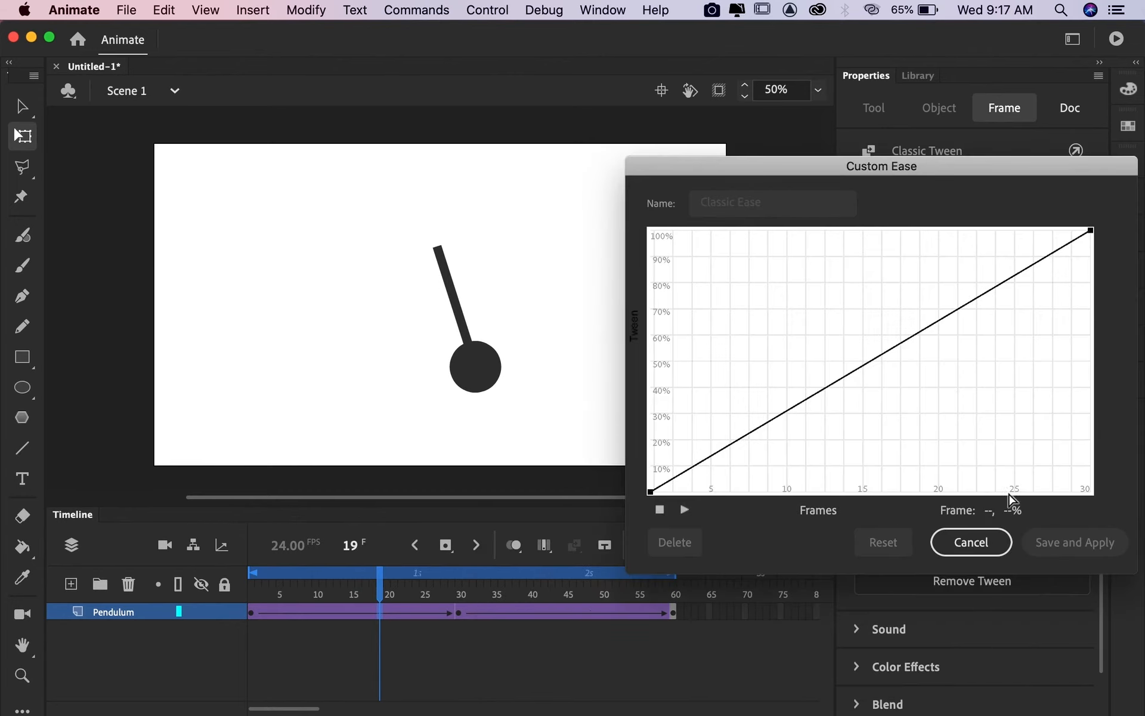
click(992, 539)
Step: Apply the Quint Ease In Out effect to the pendulum's first classic tween, between frames 1 and 30
click(976, 401)
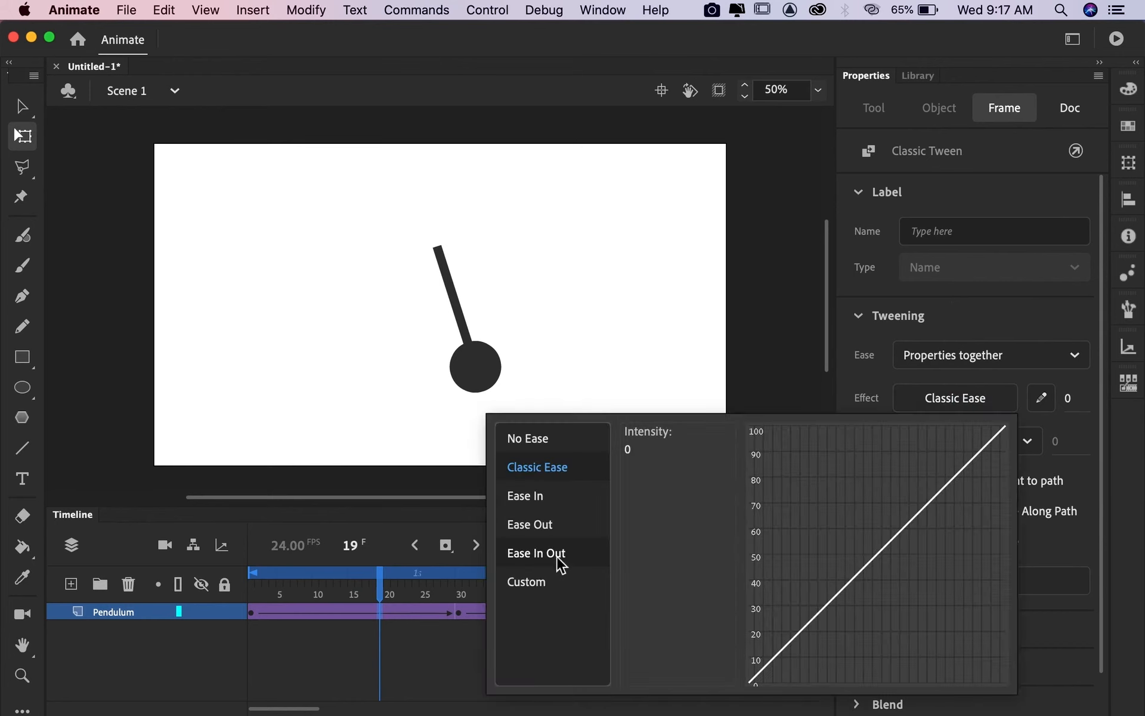
click(558, 562)
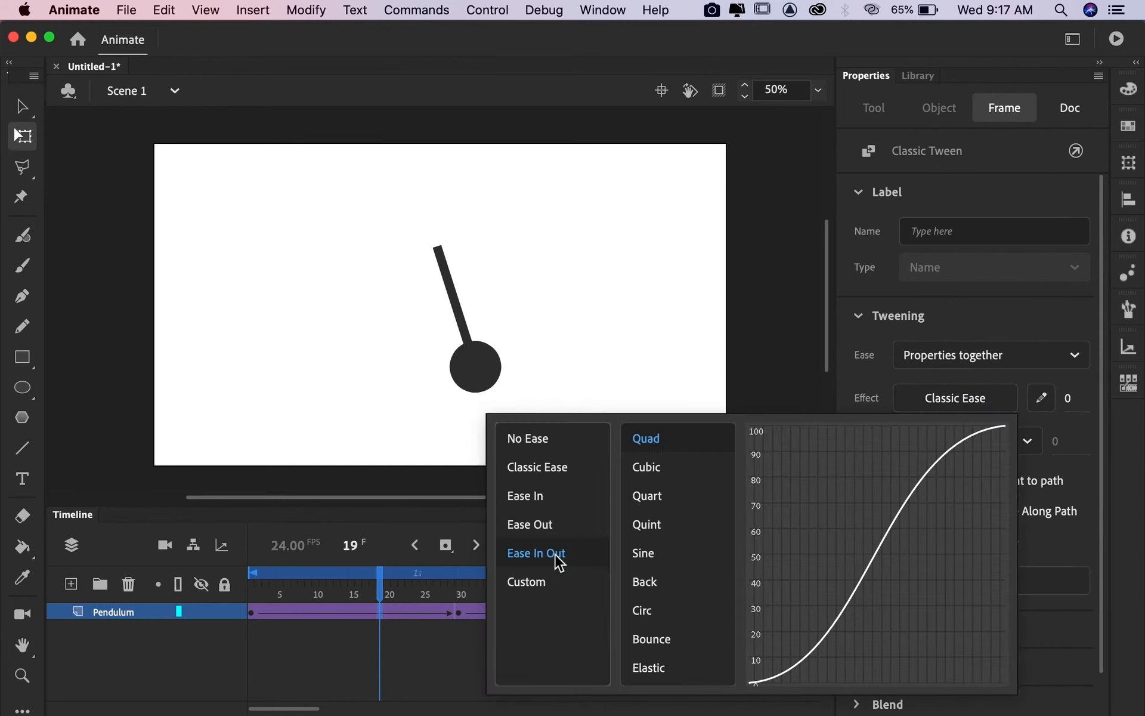
click(646, 525)
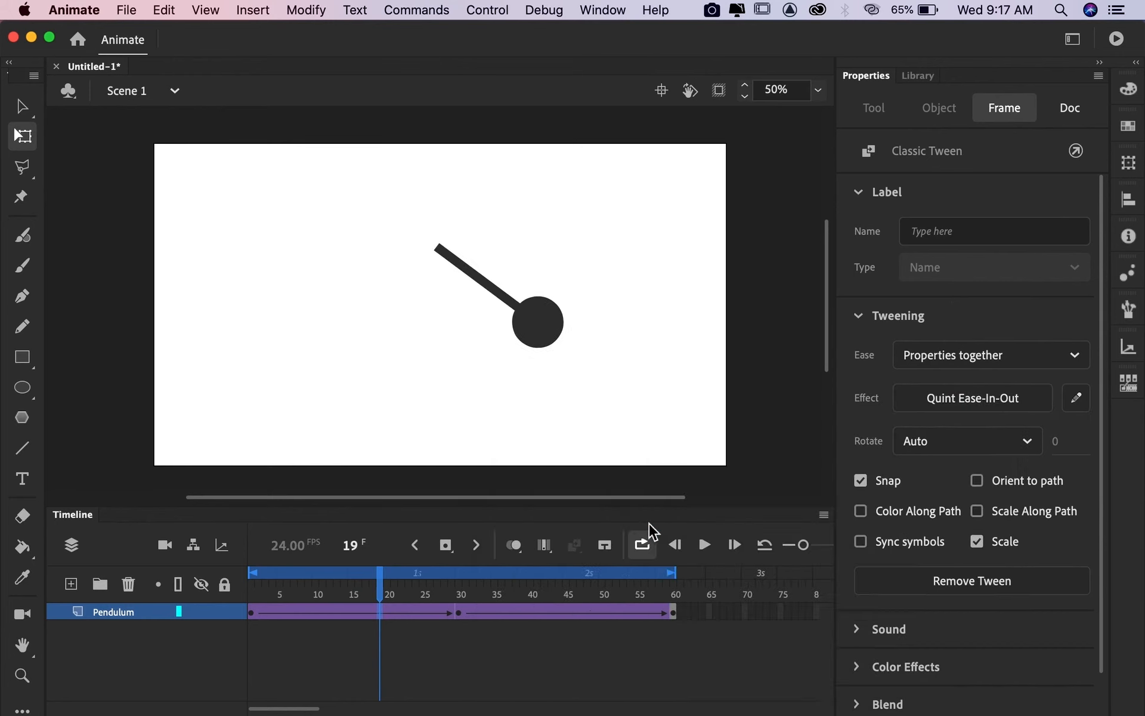
Step: Apply the Quint Ease In Out effect to the second classic tween, between frames 30 and 60, and preview the looped playback
click(496, 614)
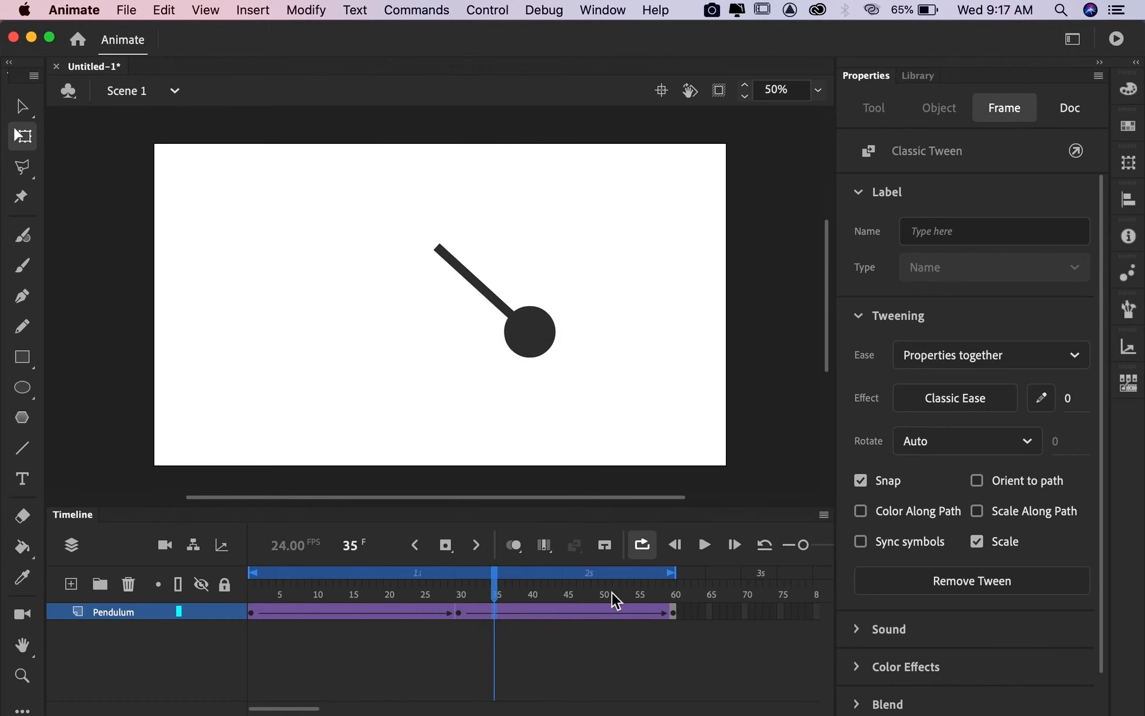
click(952, 398)
click(524, 553)
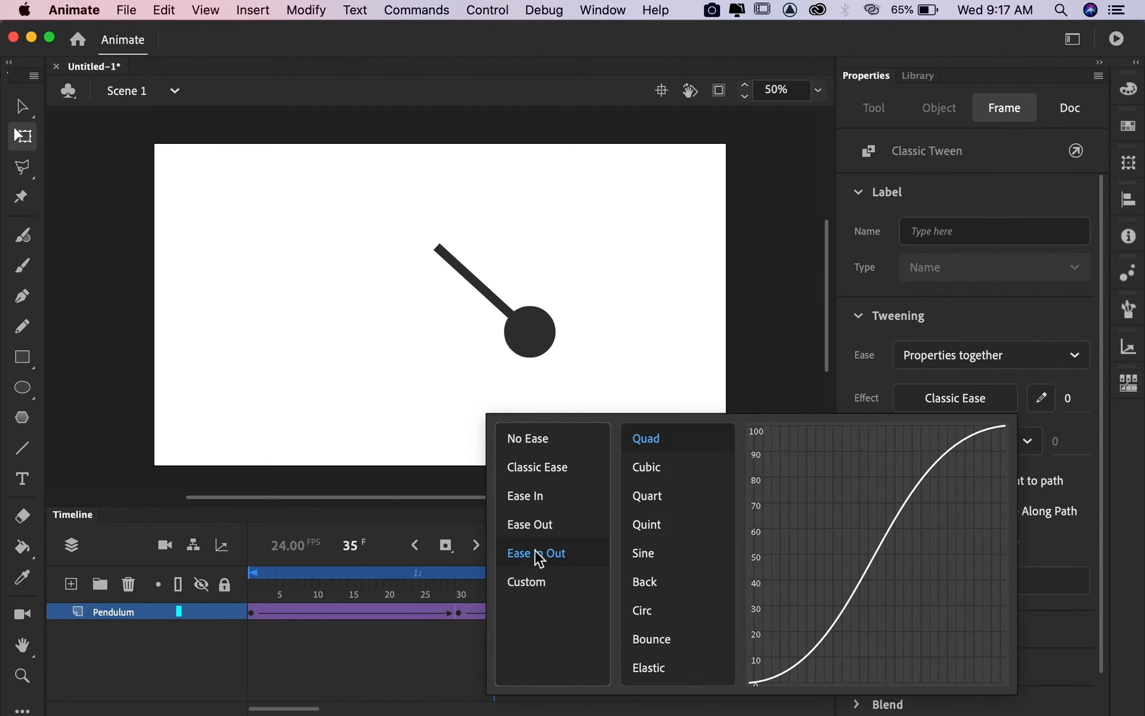
click(652, 524)
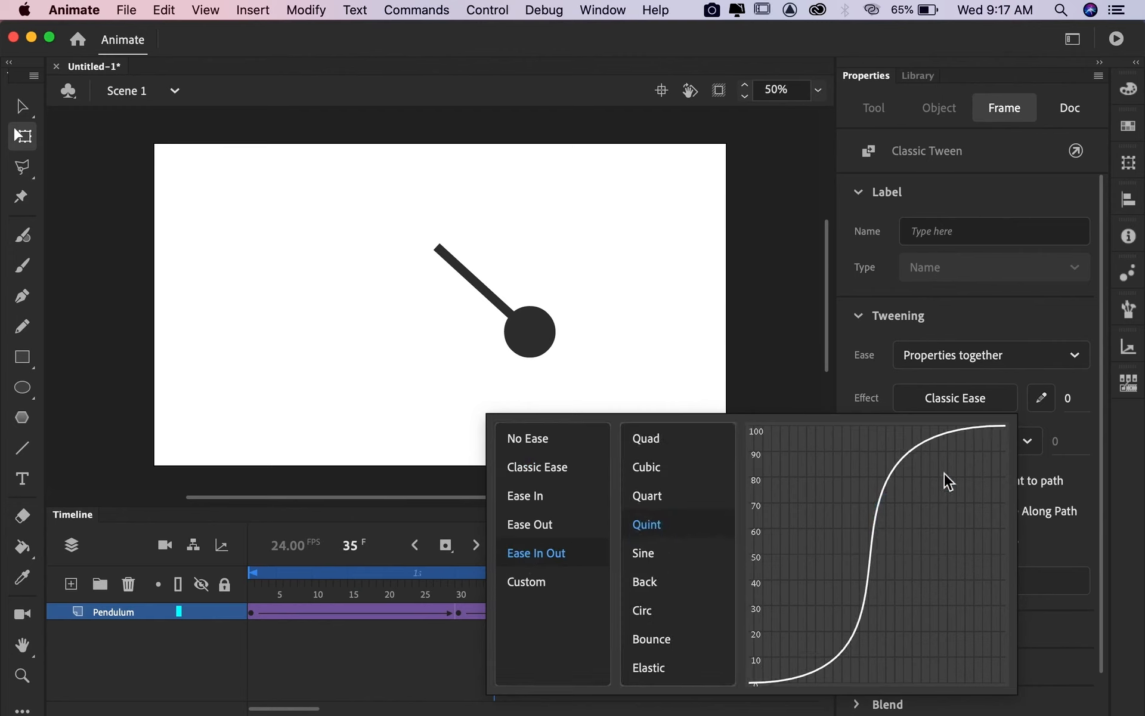
click(913, 555)
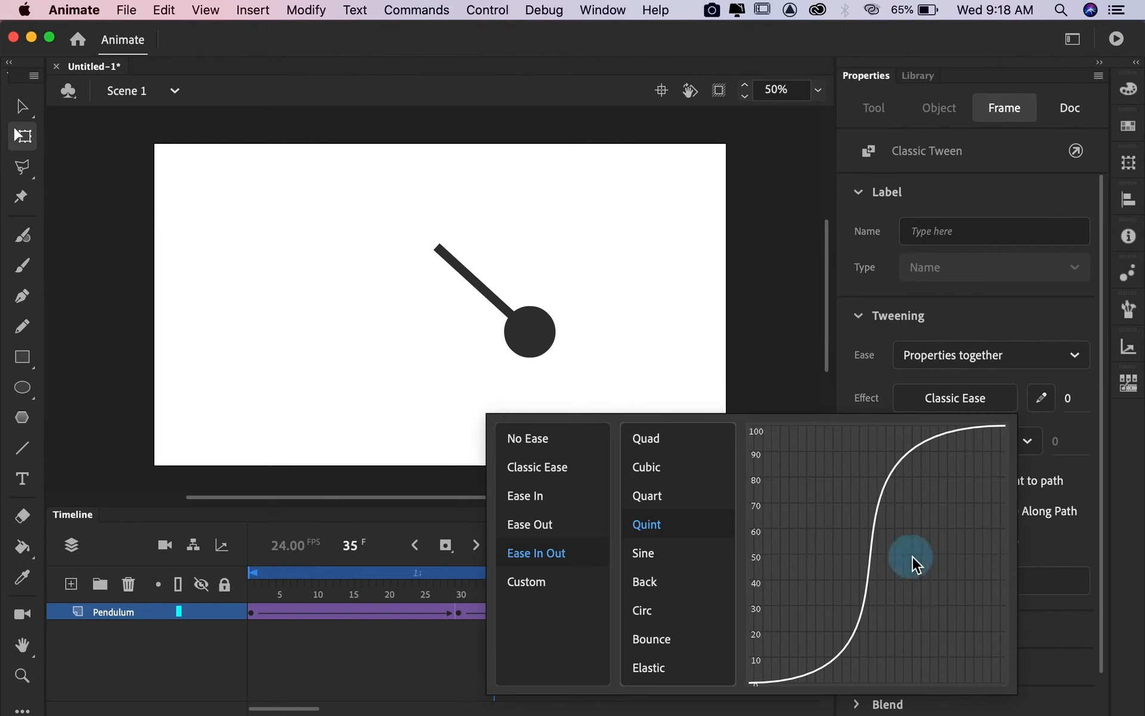
double_click(659, 527)
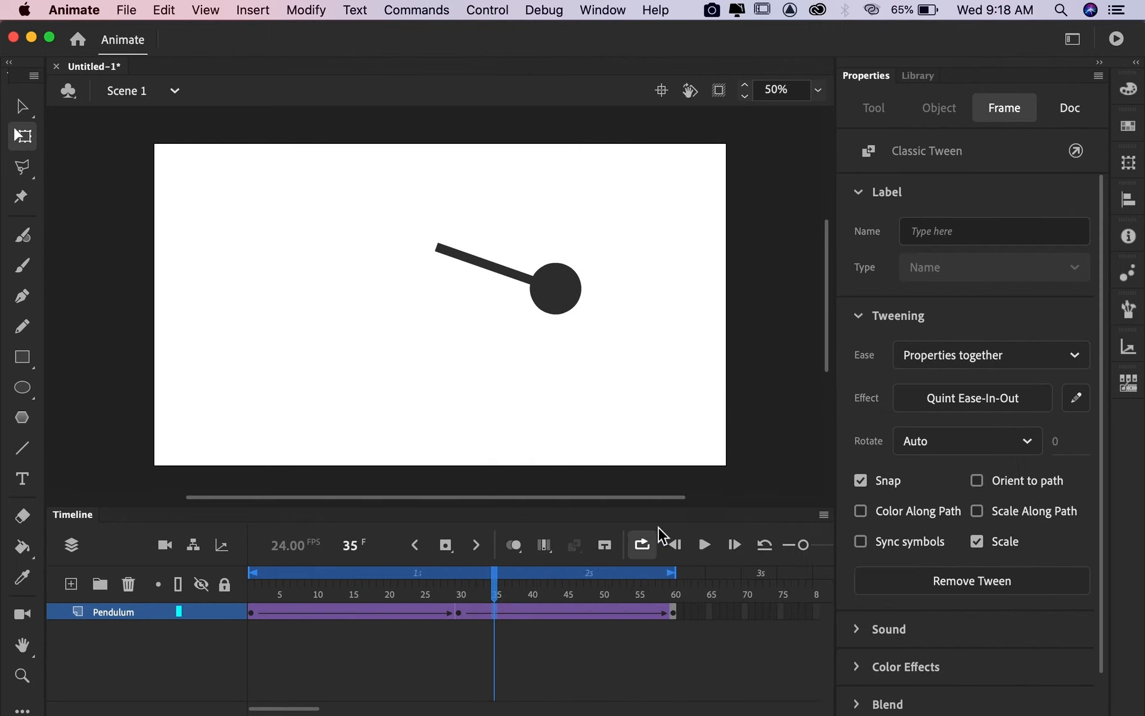
click(704, 545)
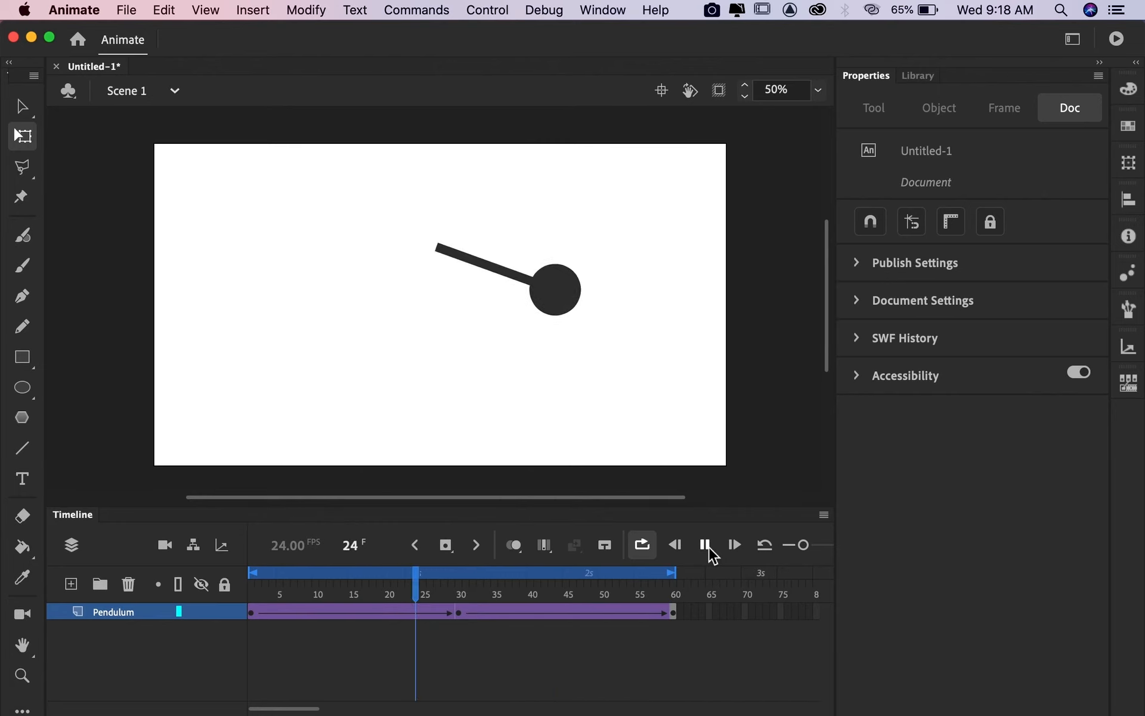
click(705, 545)
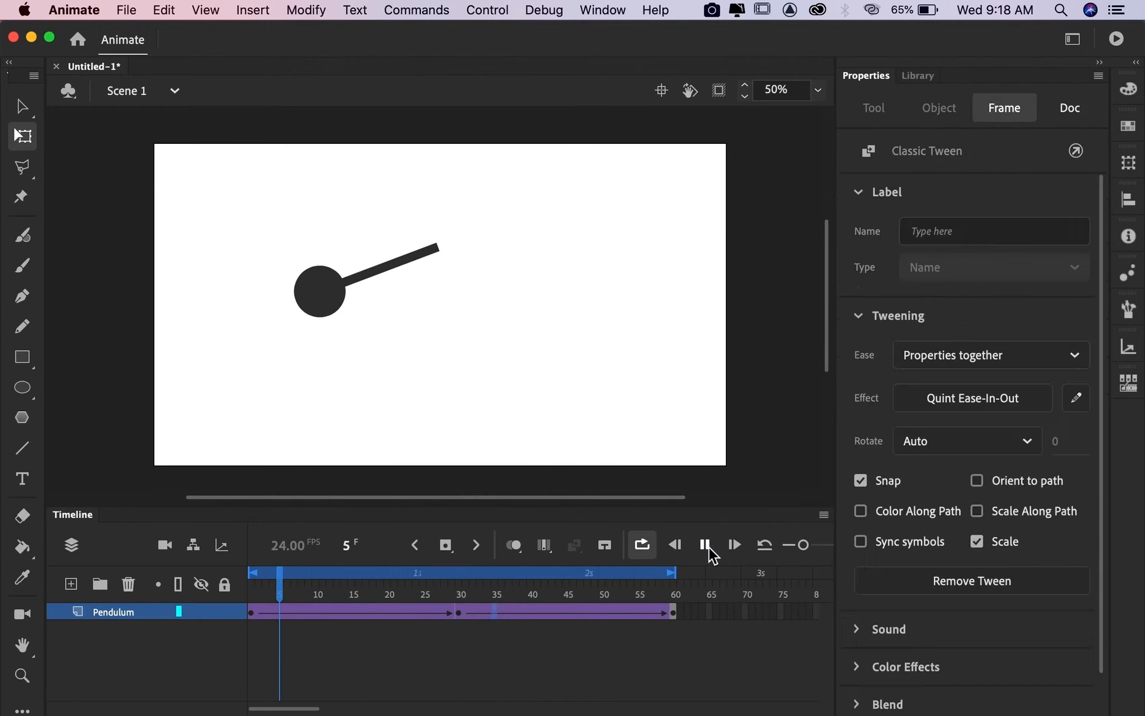
Step: Change the ease effect of the second tween, between frames 30 and 60, to Cubic Ease In Out
click(567, 612)
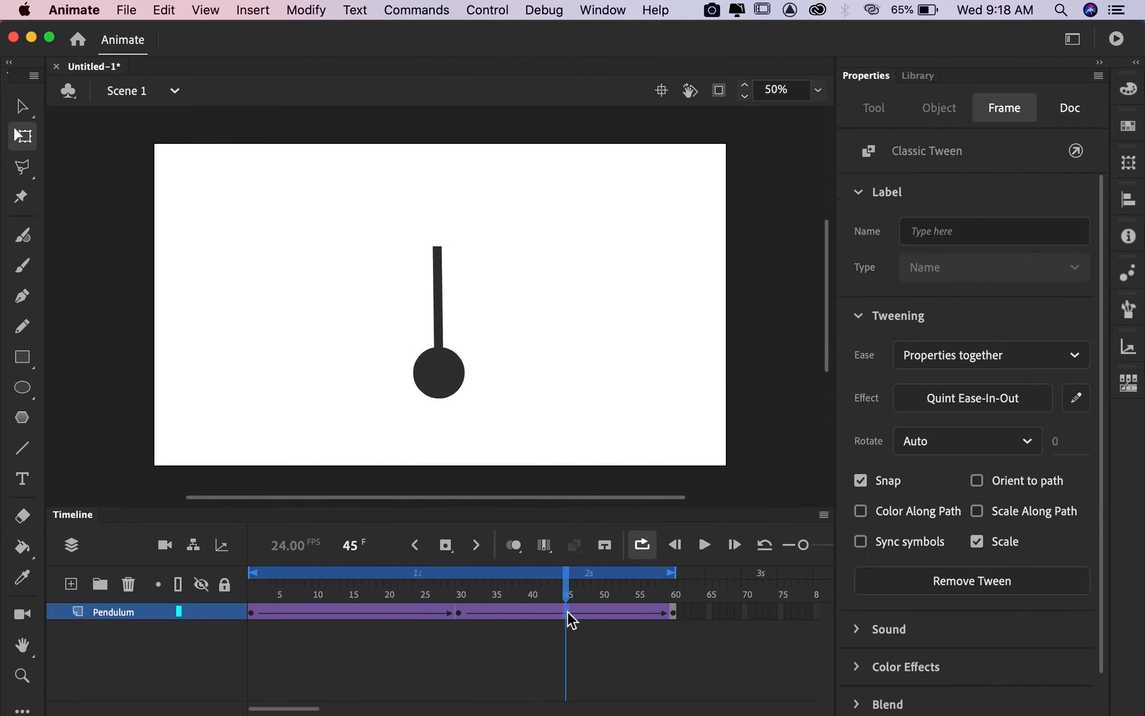
click(959, 407)
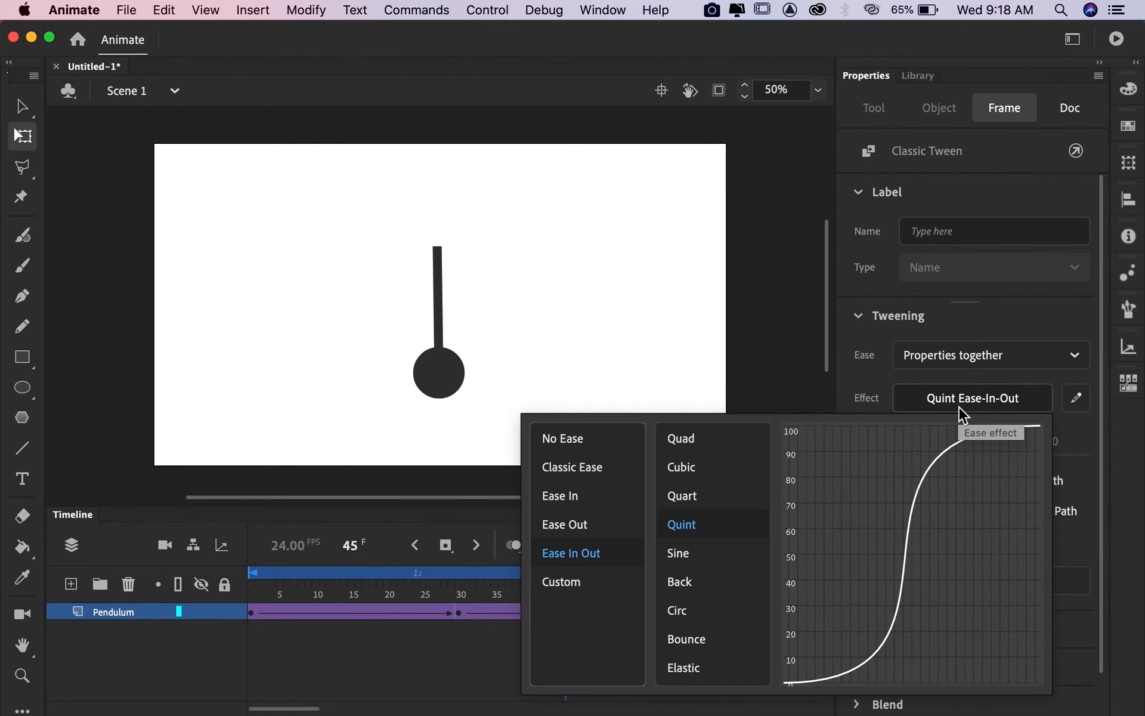
click(708, 498)
click(692, 468)
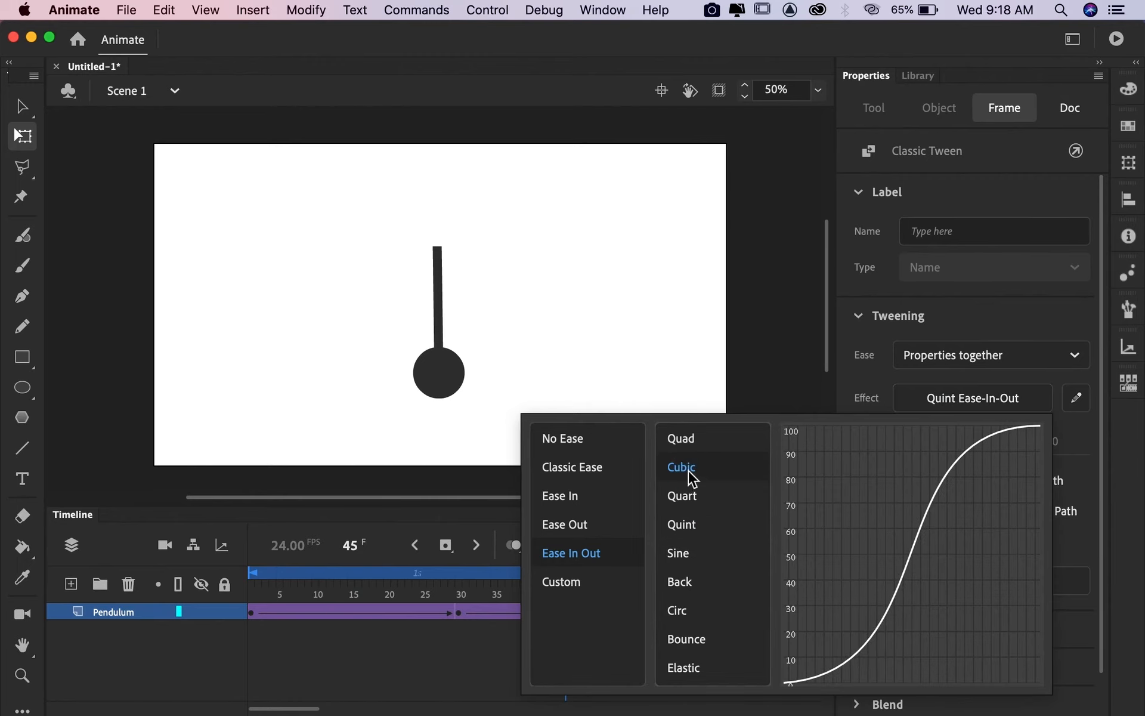
double_click(687, 470)
Step: Change the first tween's ease effect, between frames 1 and 30, to Cubic Ease In Out, and play the loop to check it
click(368, 618)
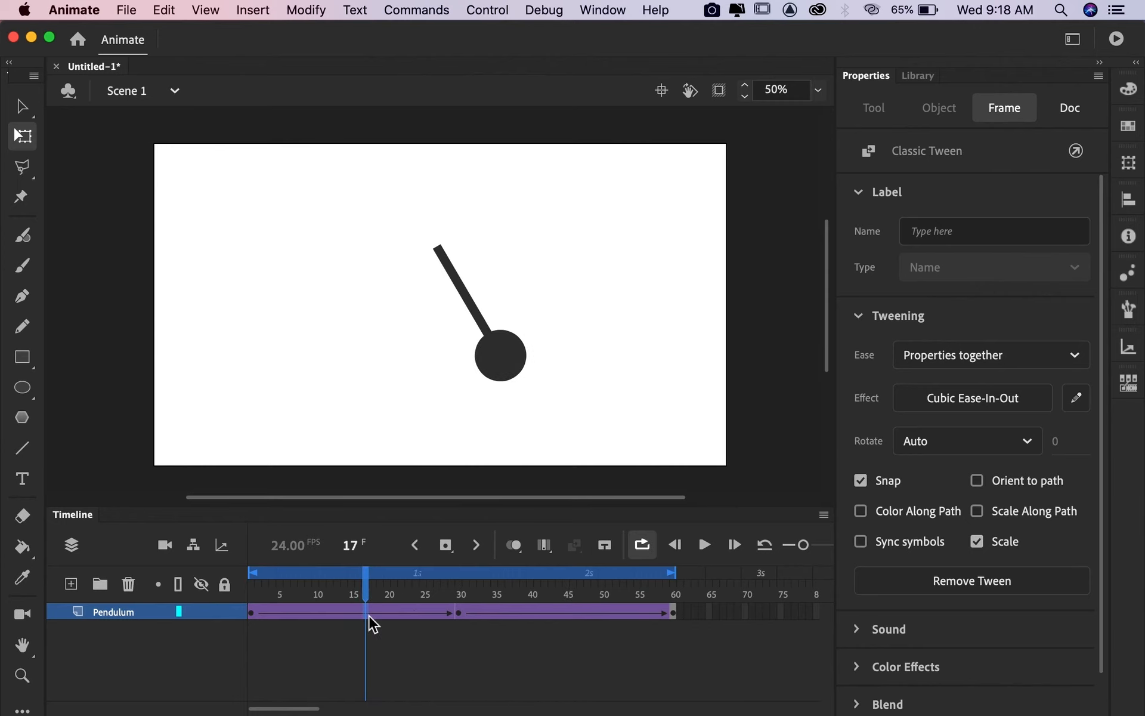
click(953, 403)
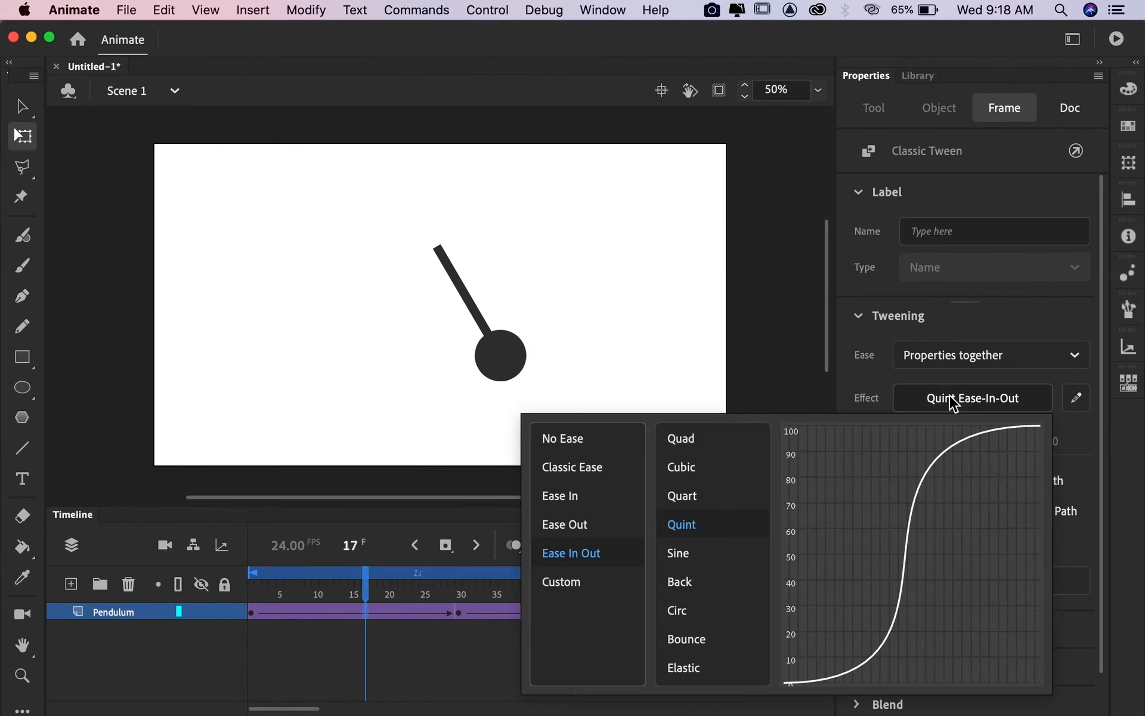
click(703, 469)
double_click(687, 470)
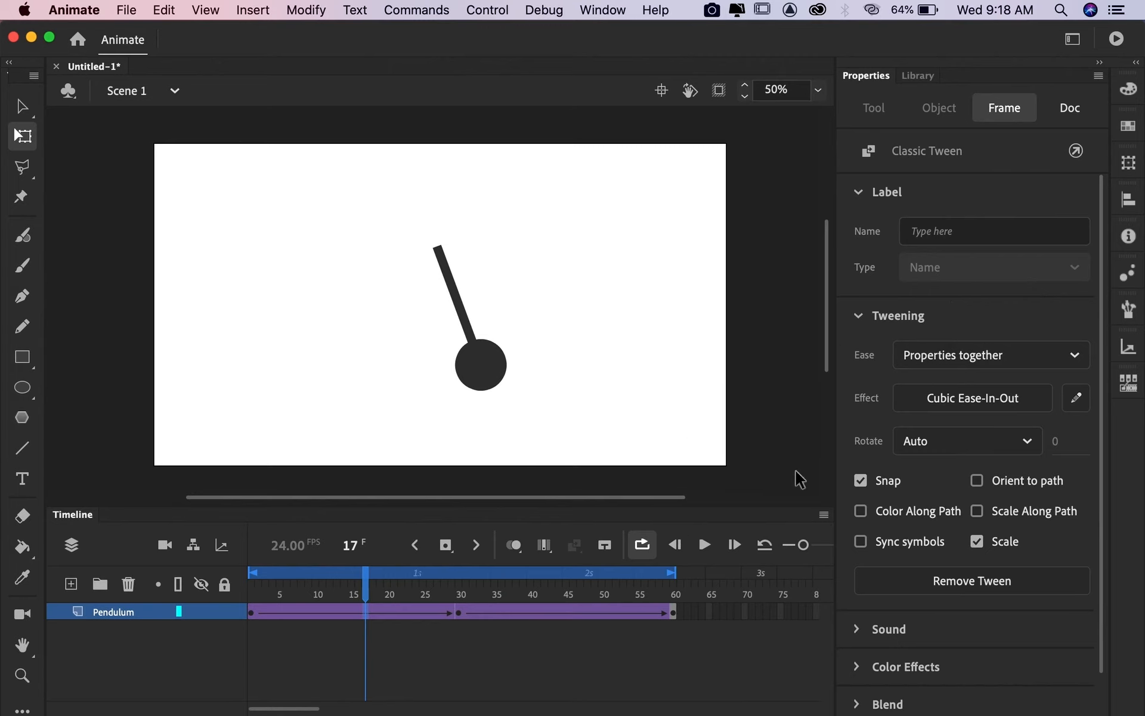
click(707, 550)
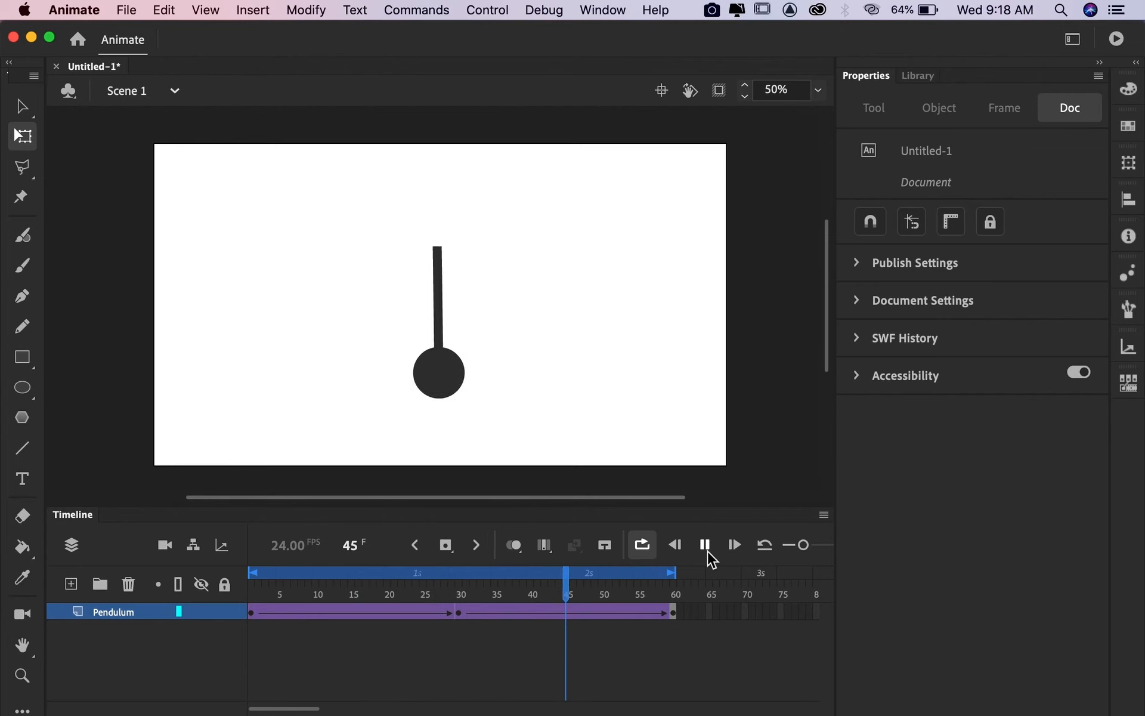
click(707, 551)
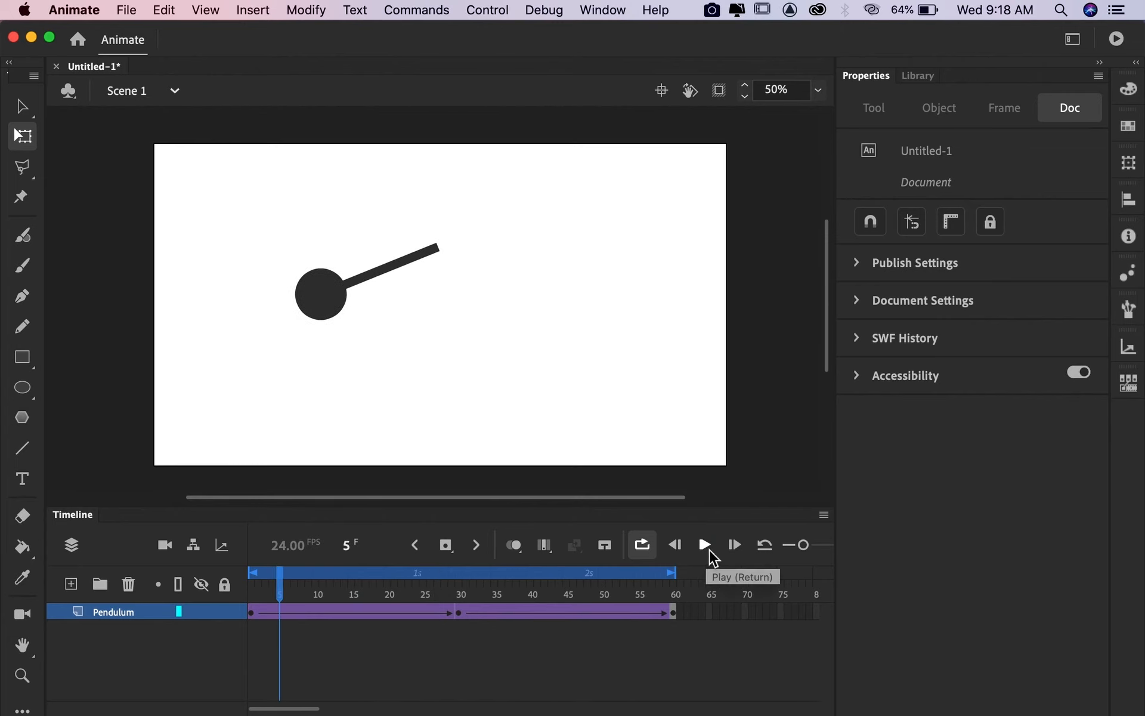